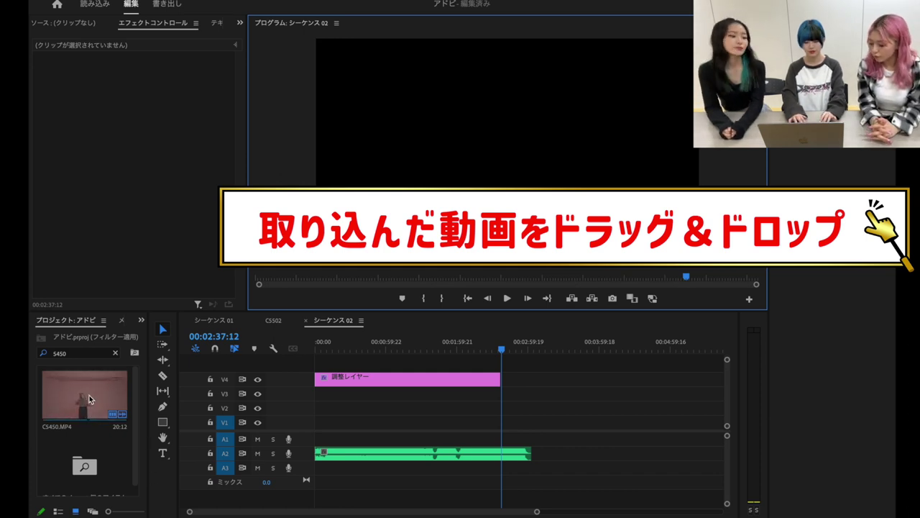
- Place the C5450.MP4 clip on video track V1 at the start of the sequence
left_click_drag(89, 394, 320, 424)
key("=")
key("=")
key("=")
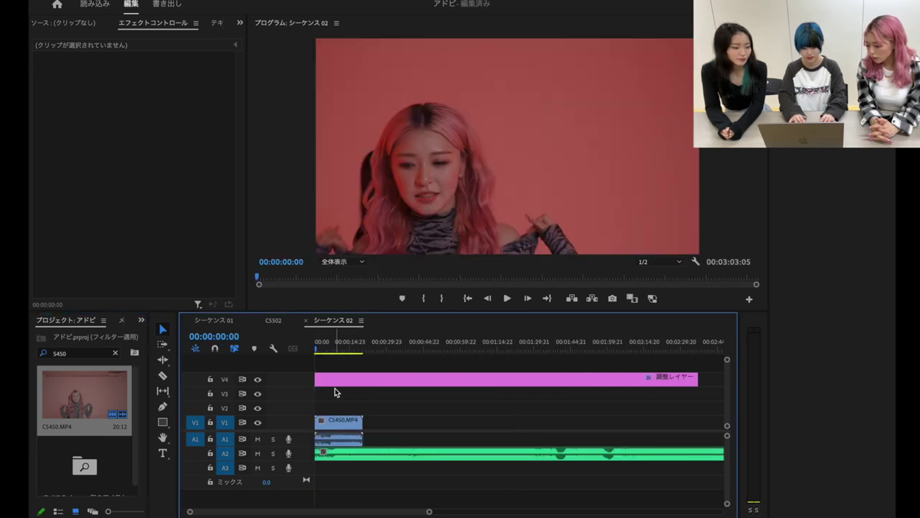
- Set the C5450.MP4 clip's scale to 50 and mute audio track A2
left_click(334, 421)
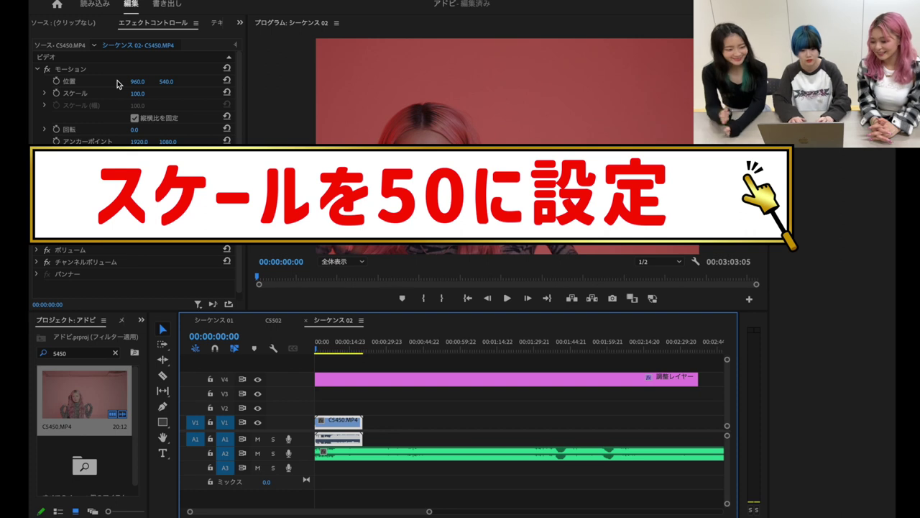
left_click(144, 93)
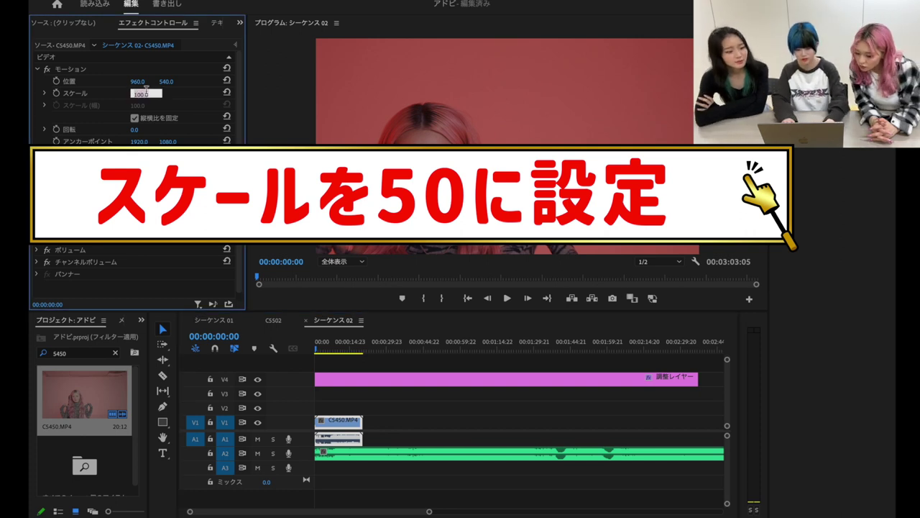
key("Return")
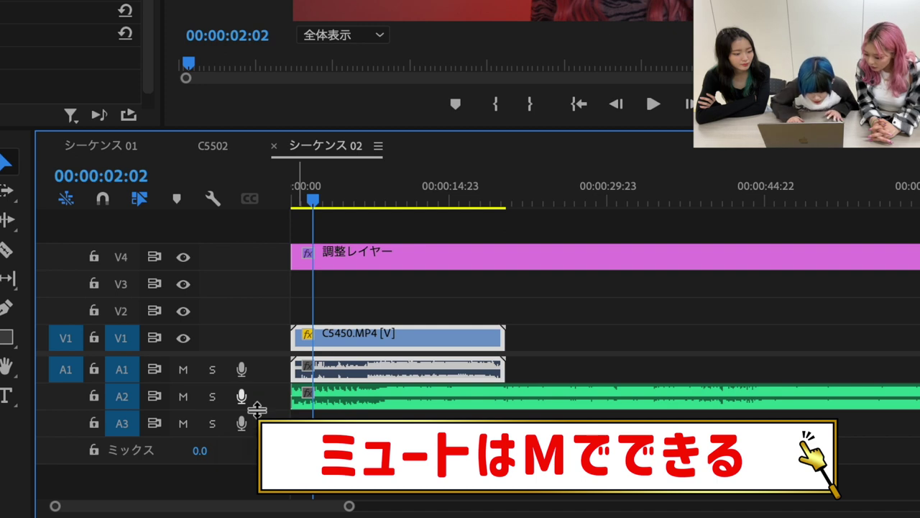
left_click(182, 396)
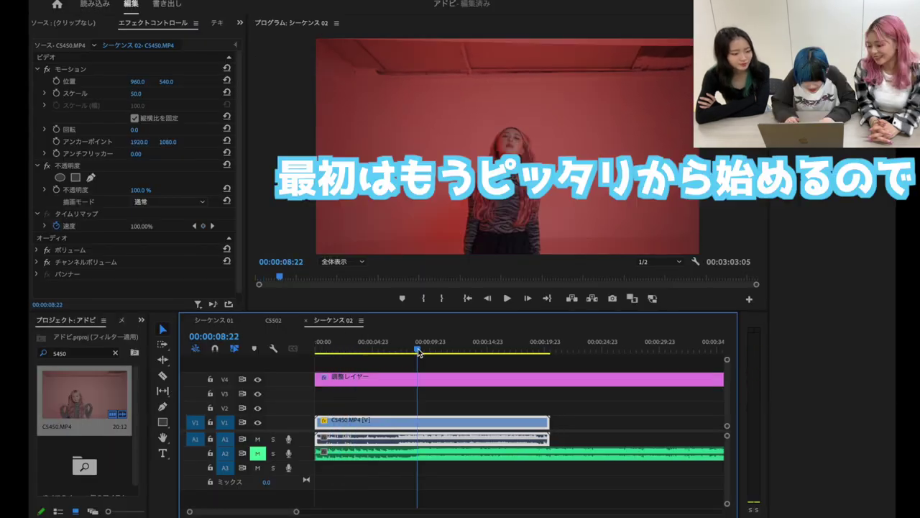
- Cut the C5450.MP4 clip at 00:00:07:03 and delete the part before the cut
left_click_drag(418, 348, 400, 352)
key("c")
left_click(398, 424)
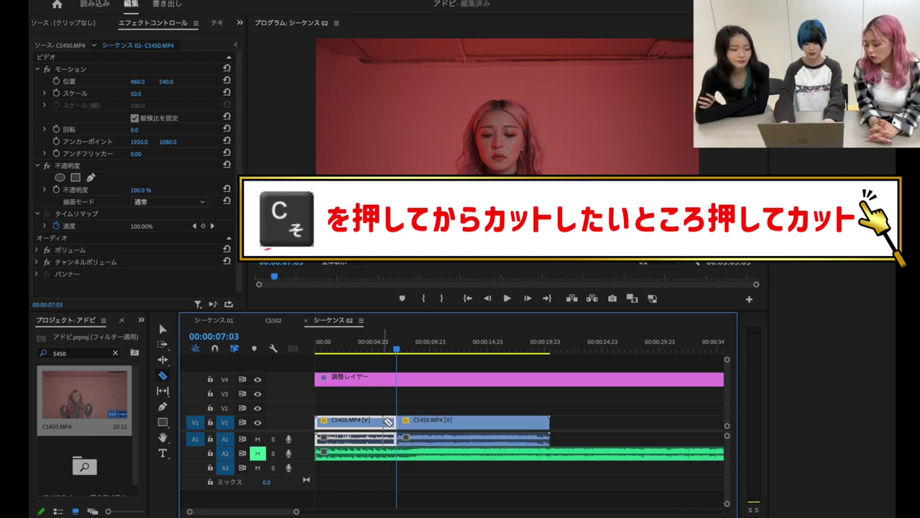
key("Delete")
key("v")
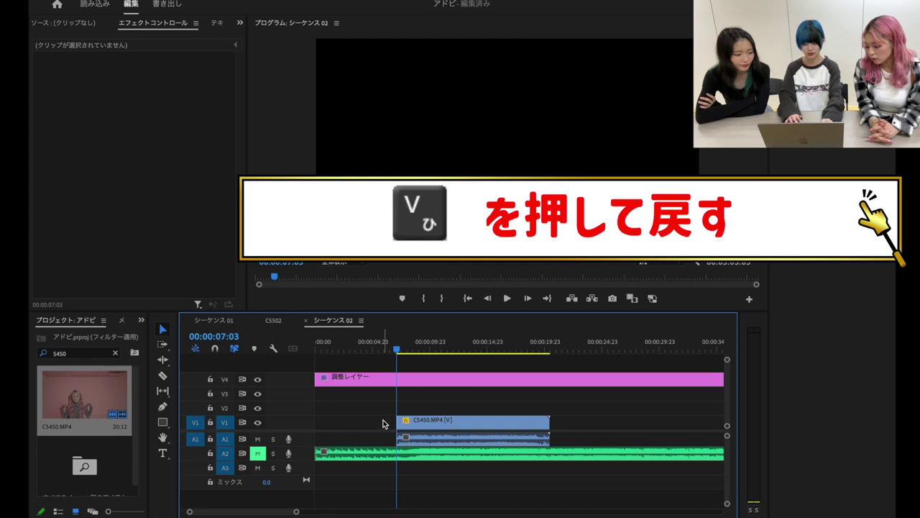
- Move the remaining C5450.MP4 clip to the start of the sequence on track V1
left_click_drag(404, 423, 321, 403)
left_click(321, 402)
left_click(328, 421)
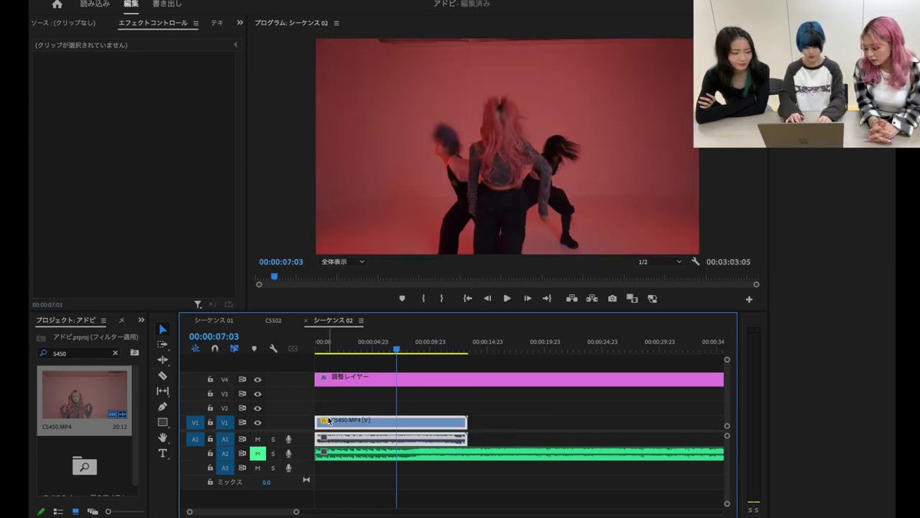
- Synchronize the C5450.MP4 clip with the music clip on A2 by audio, using the mixdown track channel
left_click(353, 455)
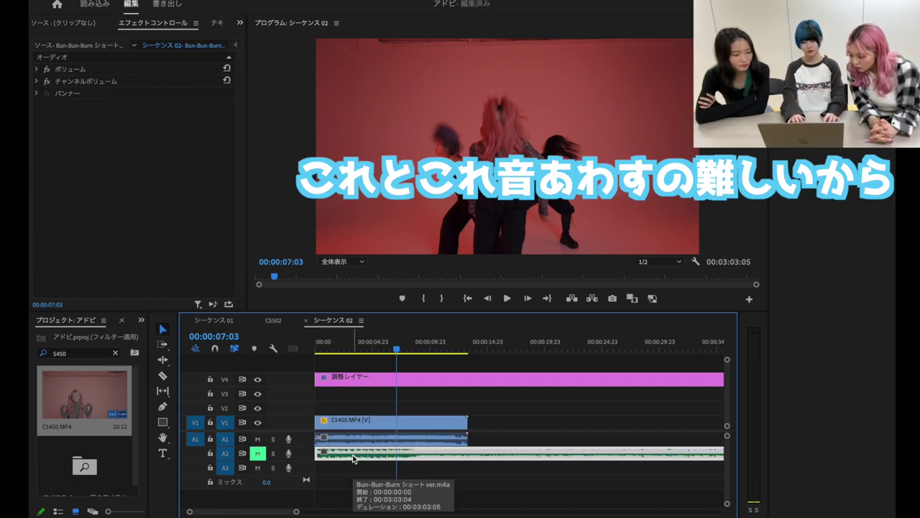
left_click(352, 423)
left_click(352, 454, "shift")
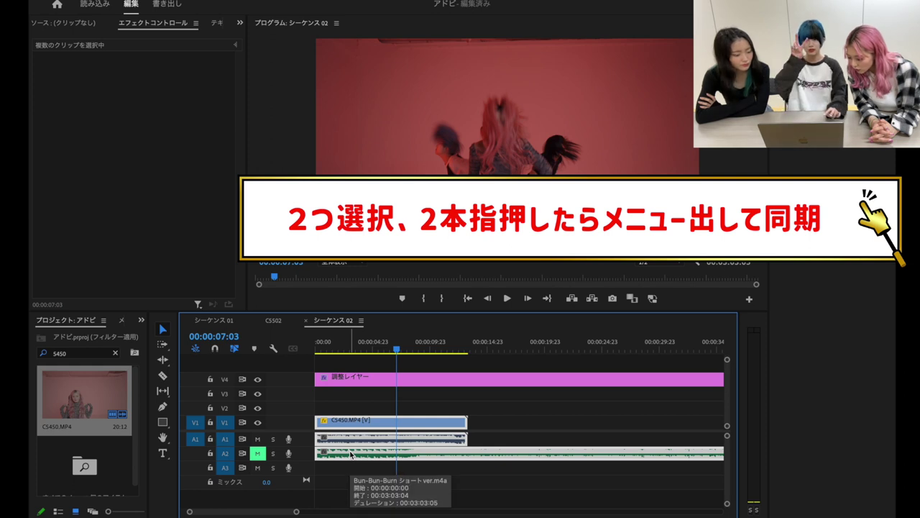
right_click(351, 454)
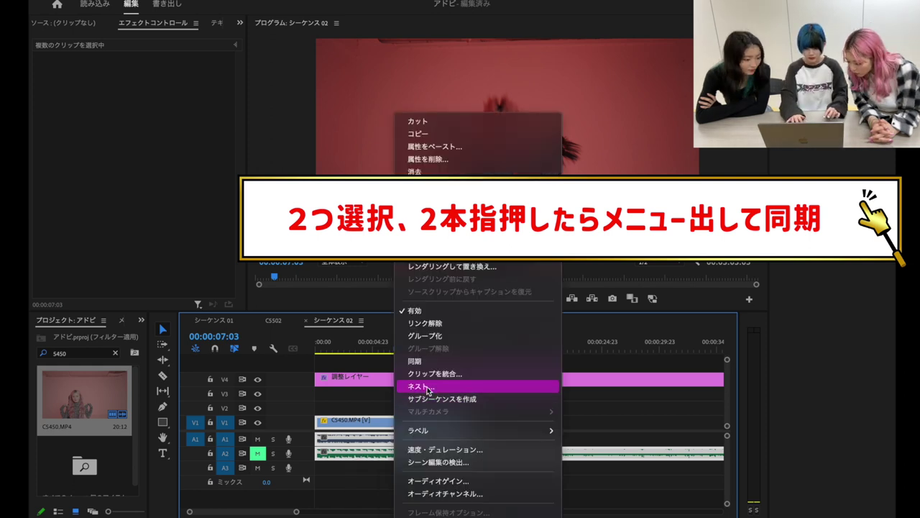
left_click(425, 365)
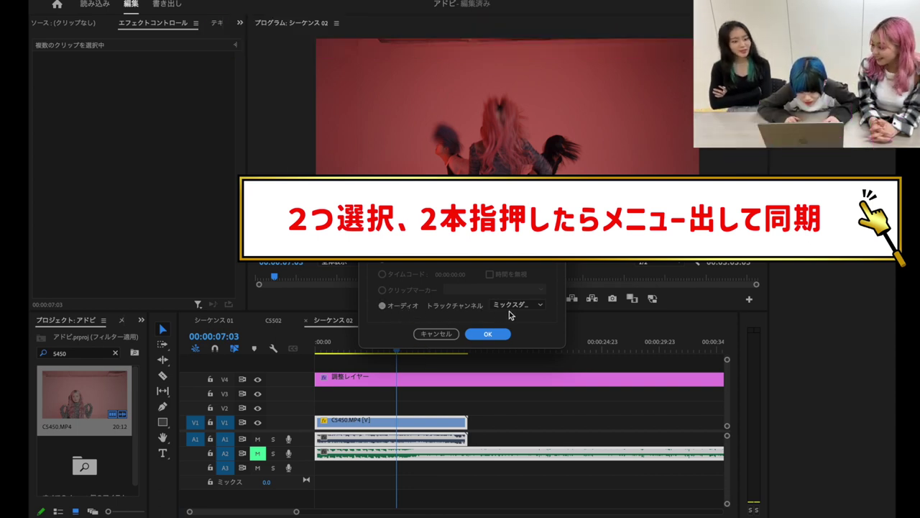
left_click(495, 334)
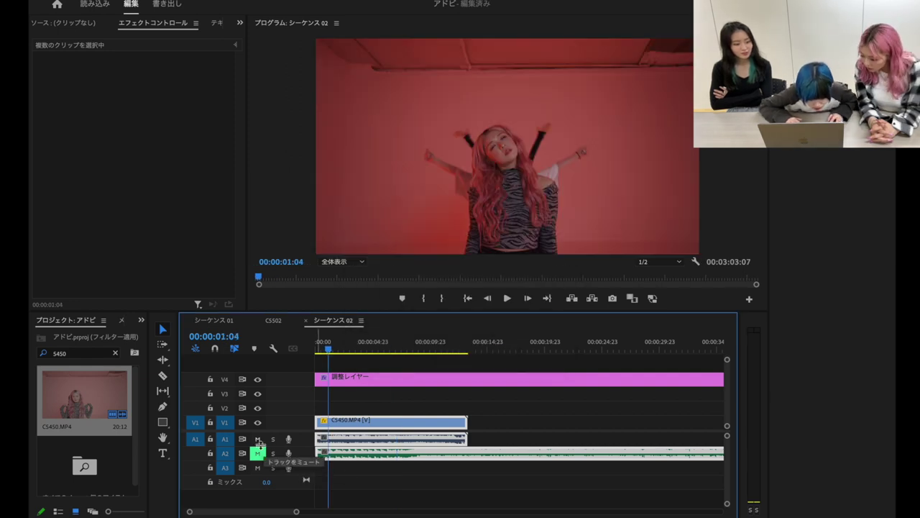
- Mute audio track A1, unmute A2, and play the sequence from the beginning to check the sync
left_click(258, 440)
left_click(259, 454)
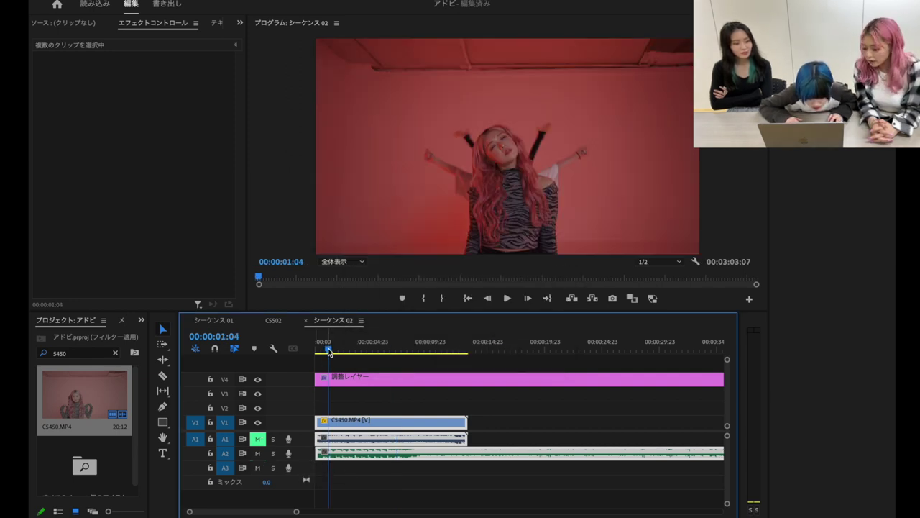
left_click_drag(330, 351, 309, 351)
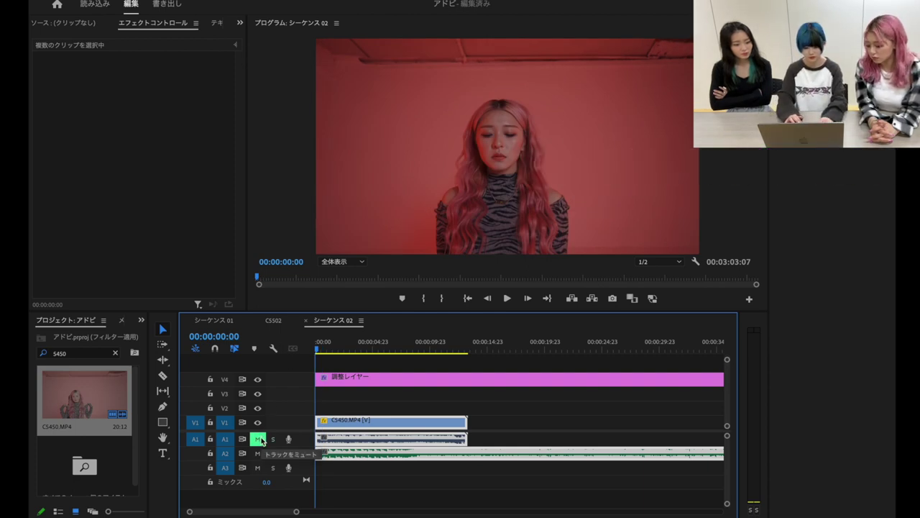
key("space")
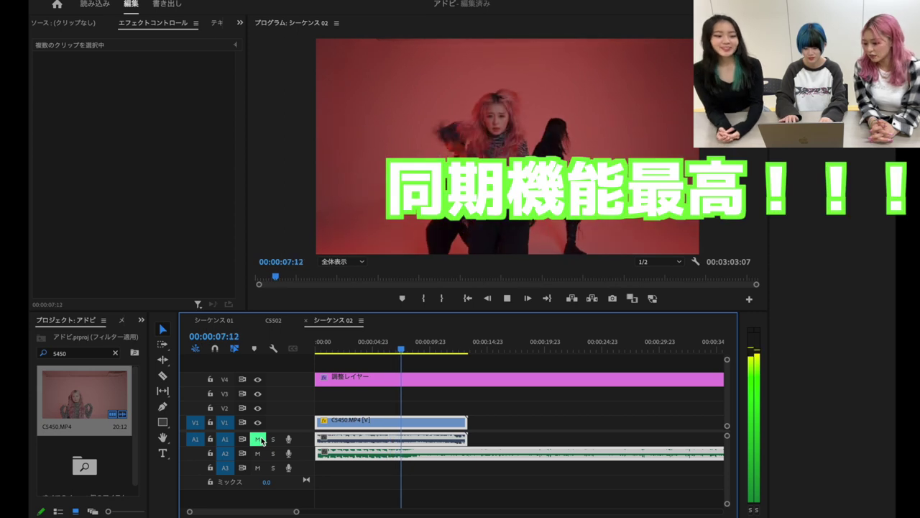
key("space")
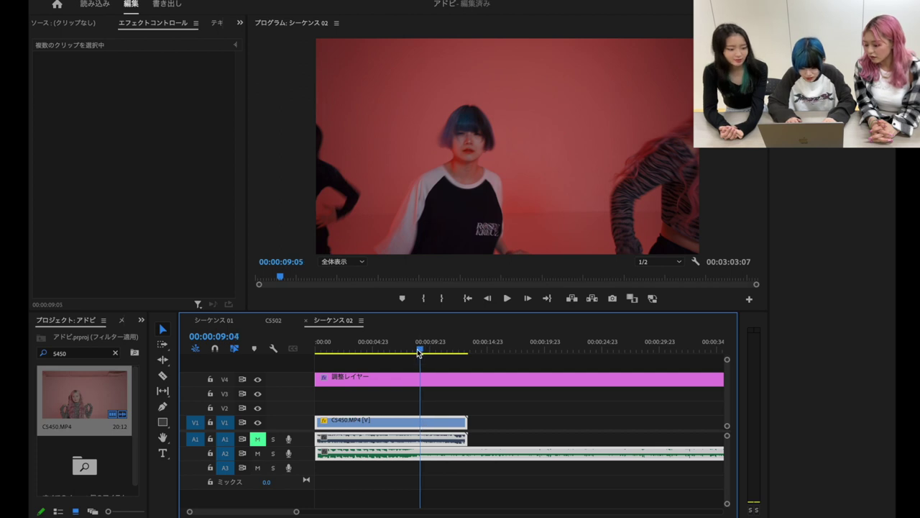
- Cut the C5450.MP4 clip at 00:00:09:03 and delete the part after the cut
left_click_drag(419, 349, 404, 352)
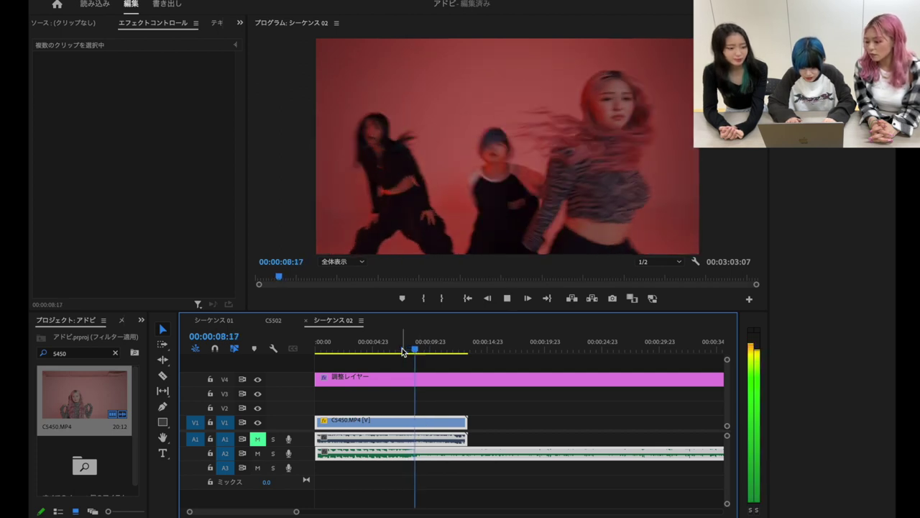
key("space")
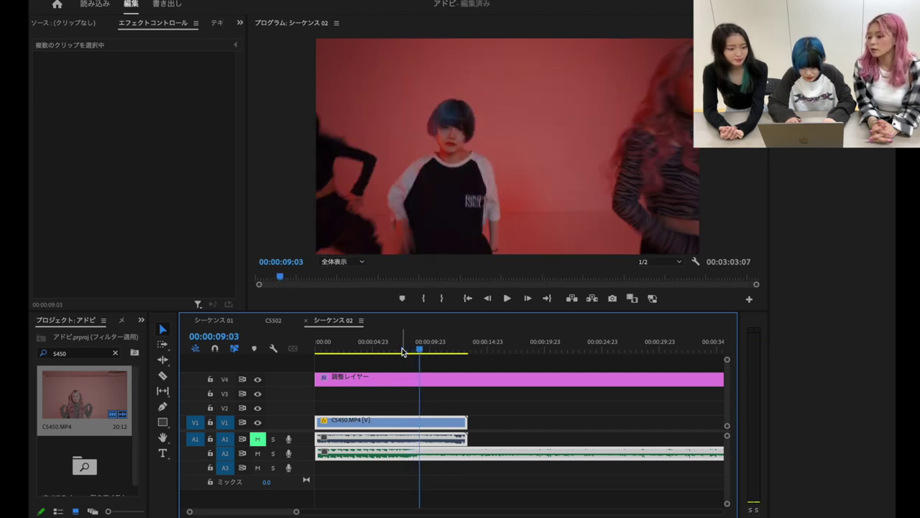
key("c")
left_click(423, 422)
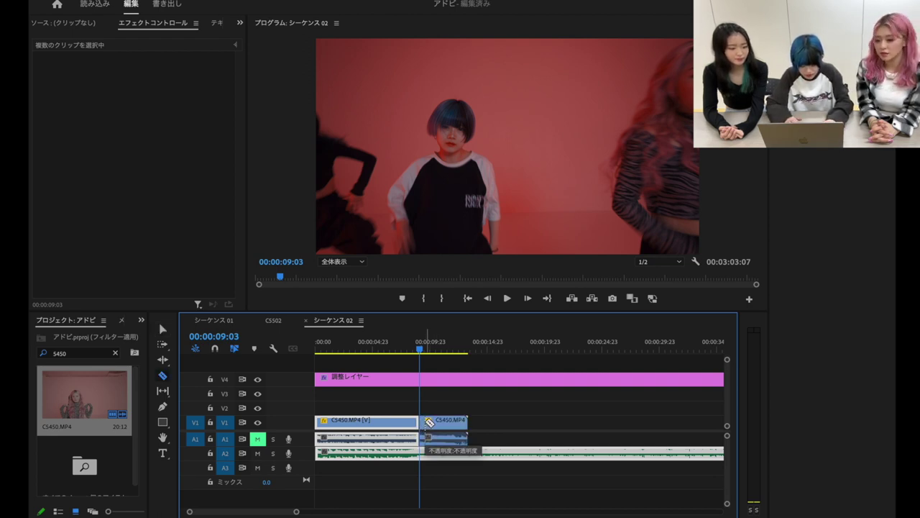
left_click(426, 423)
key("Delete")
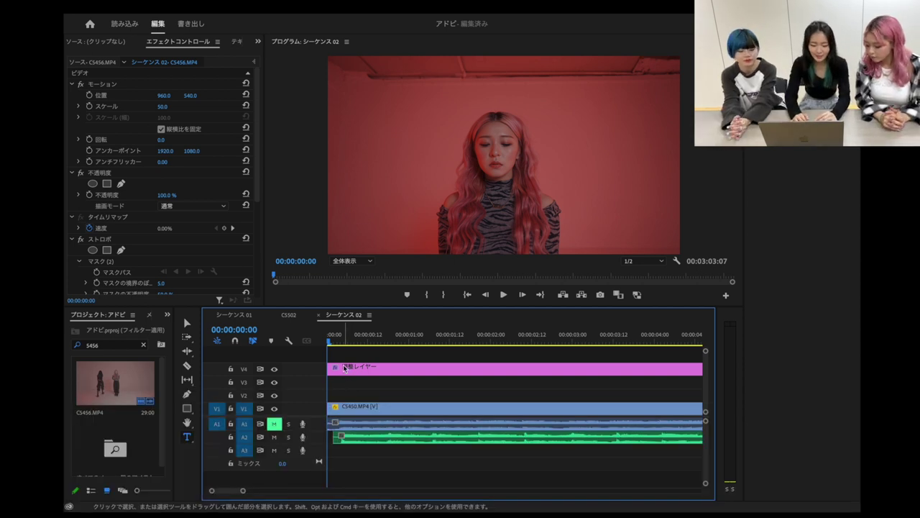
- Add the text "BUN-BUN-BURN" over the video at the start of the sequence with the Type tool
key("v")
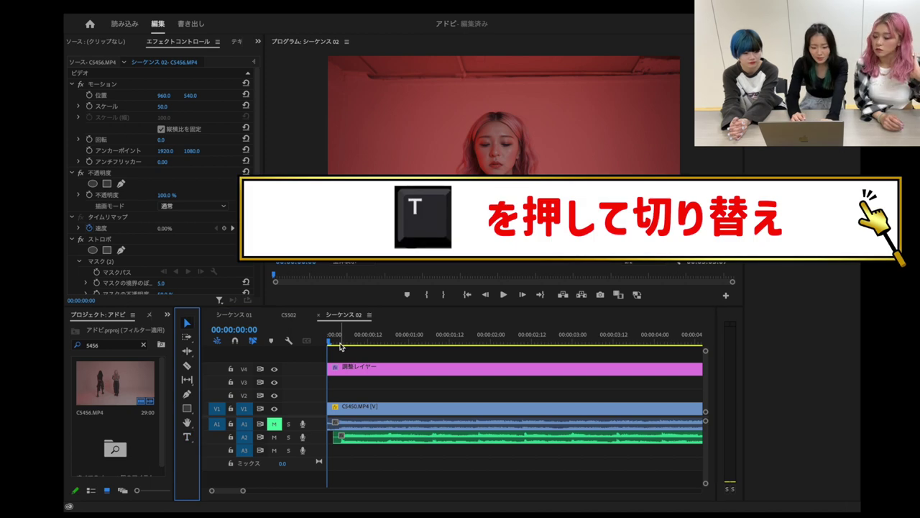
key("t")
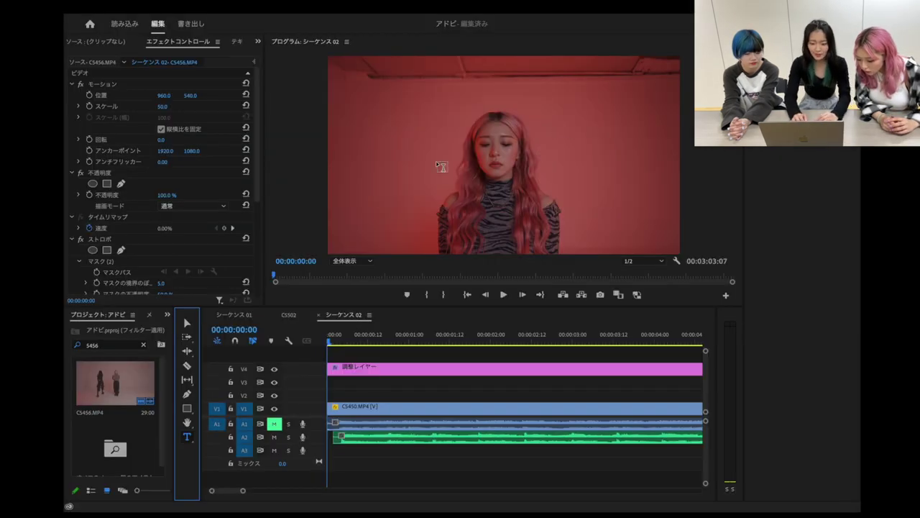
left_click(476, 150)
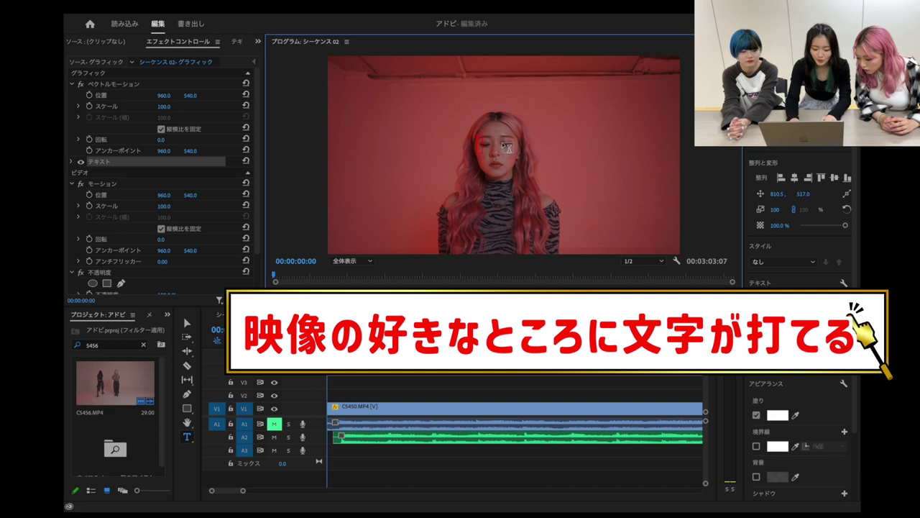
type("BUN-BUN-BU")
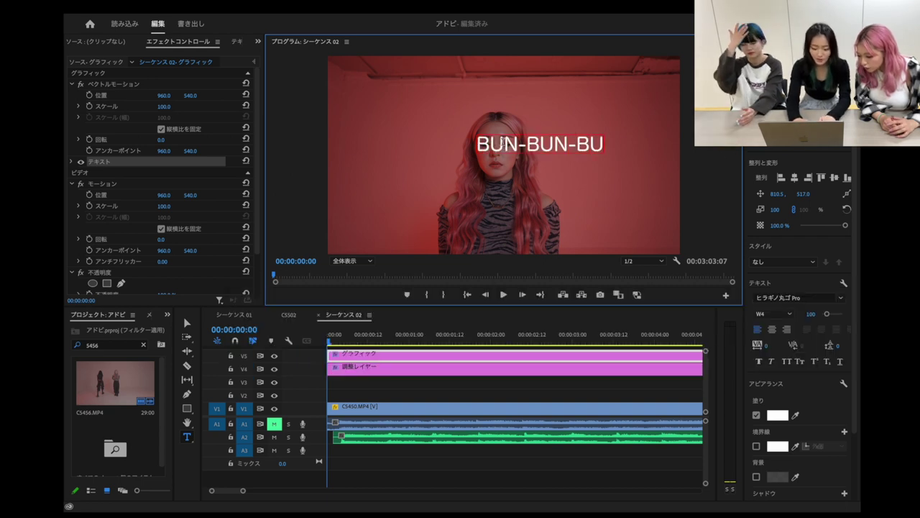
type("RNv")
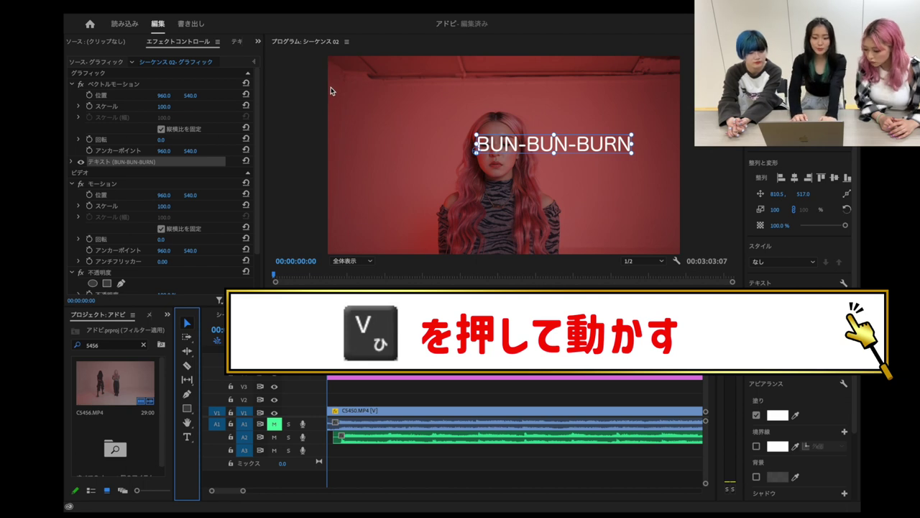
- Scale the BUN-BUN-BURN text to 74 and centre it over the woman's chin at about 613, 605
mouse_move(558, 151)
left_mouse_down()
mouse_move(510, 137)
mouse_move(565, 161)
mouse_move(487, 151)
mouse_move(568, 172)
left_mouse_up()
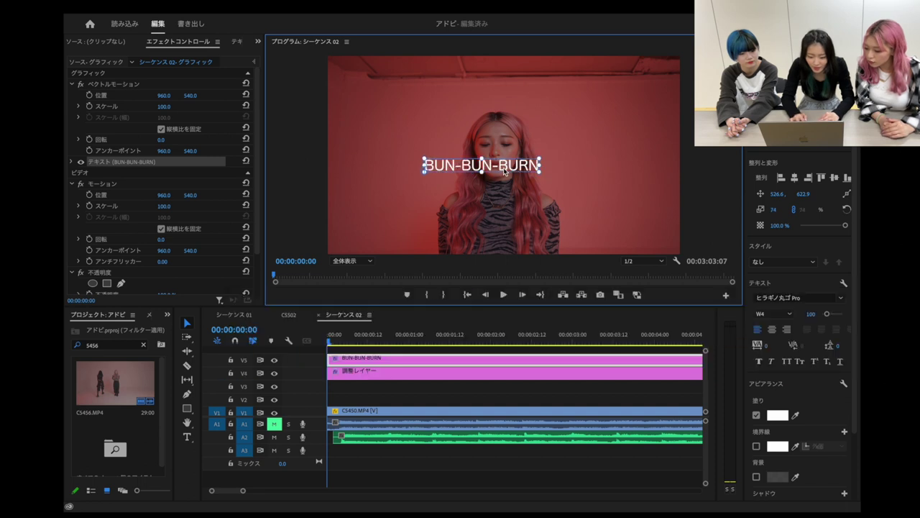
left_click_drag(505, 171, 520, 168)
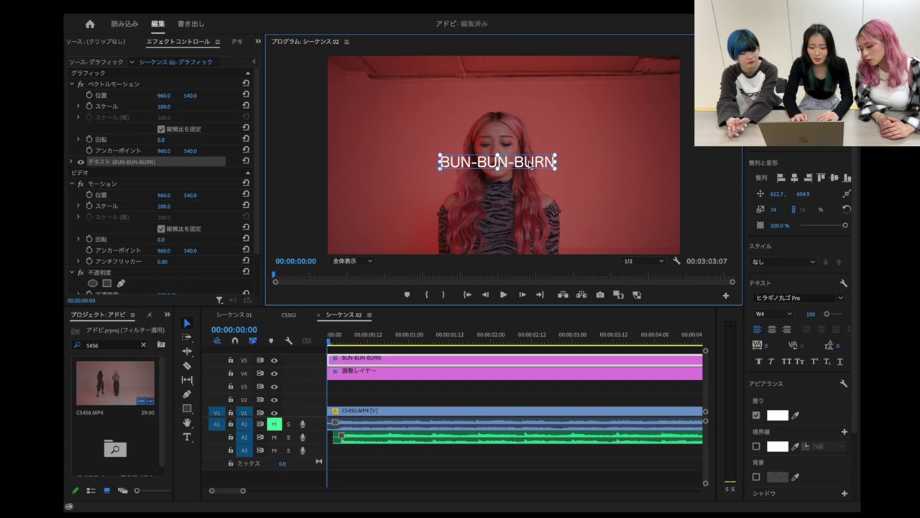
- Change the BUN-BUN-BURN title's font to Impact and recentre it over the woman's mouth at about 695, 600
scroll(133, 115, "down", 2)
scroll(118, 79, "up", 2)
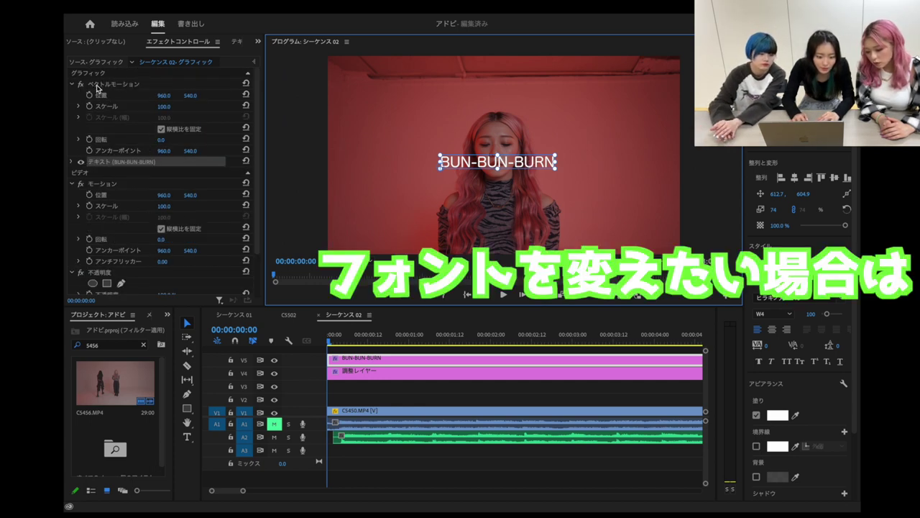
left_click(72, 163)
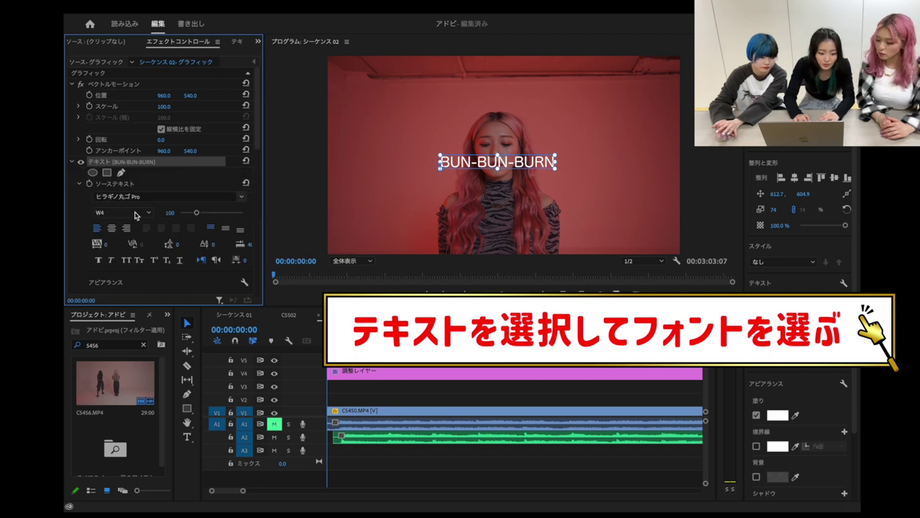
scroll(193, 209, "down", 1)
left_click(242, 186)
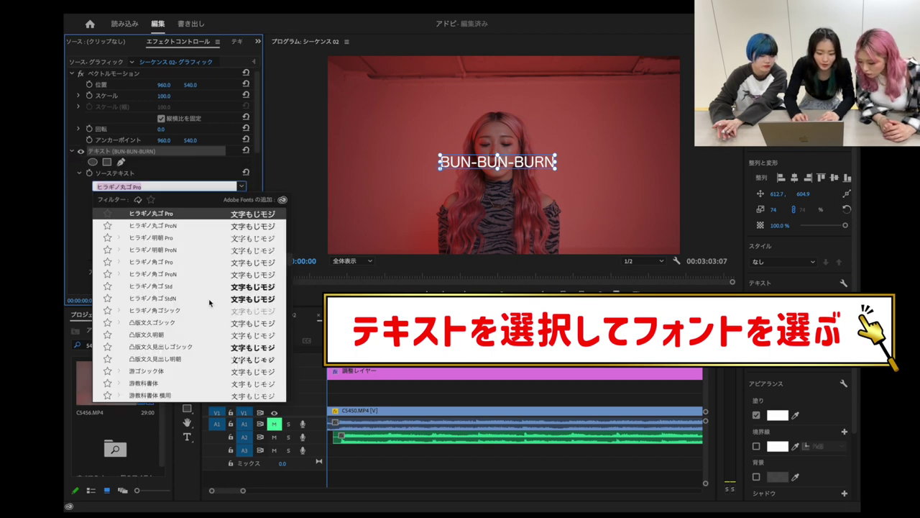
scroll(206, 250, "down", 10)
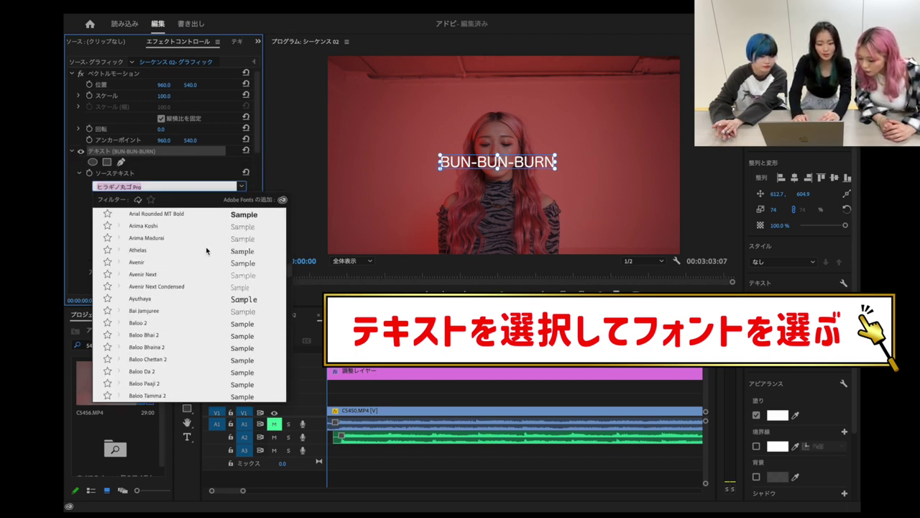
scroll(207, 250, "down", 15)
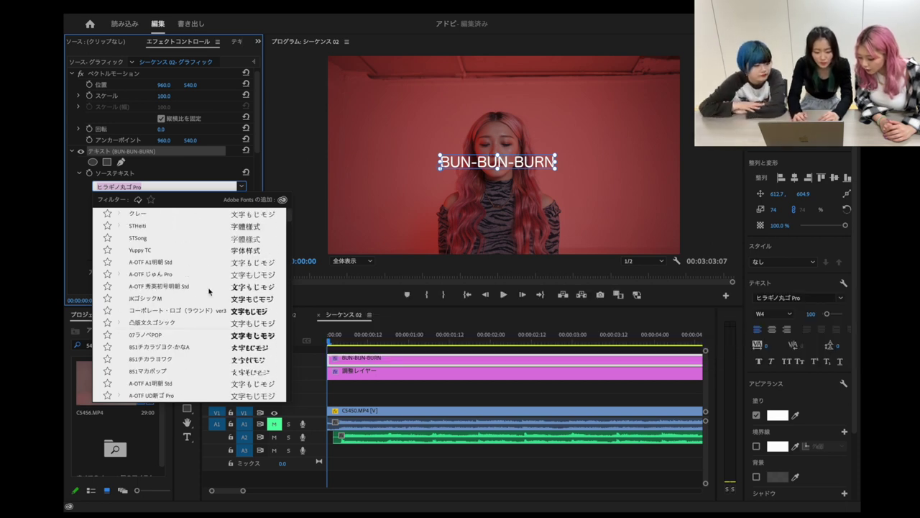
scroll(232, 261, "down", 1)
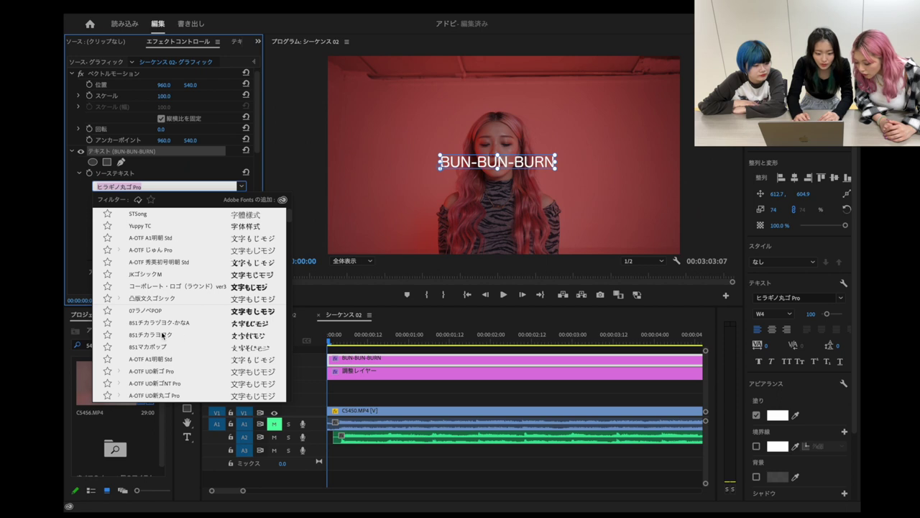
scroll(169, 280, "up", 1)
scroll(170, 280, "up", 10)
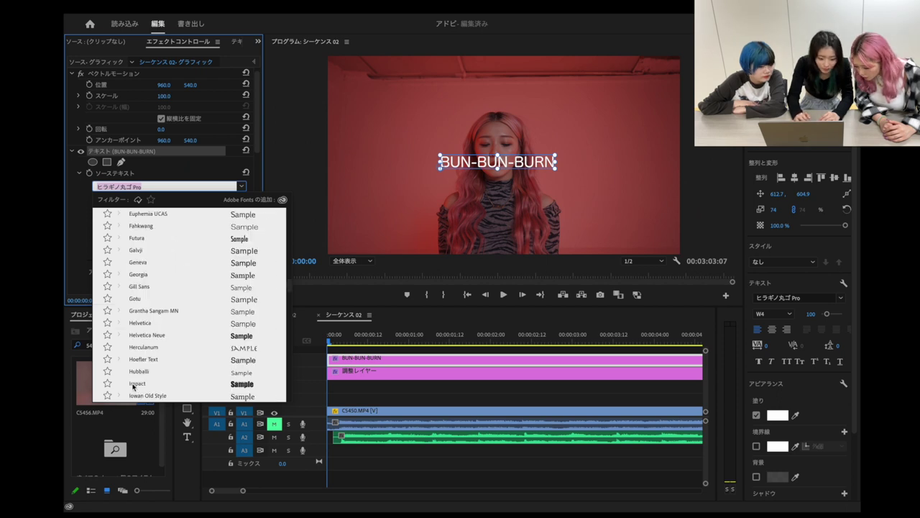
left_click(137, 384)
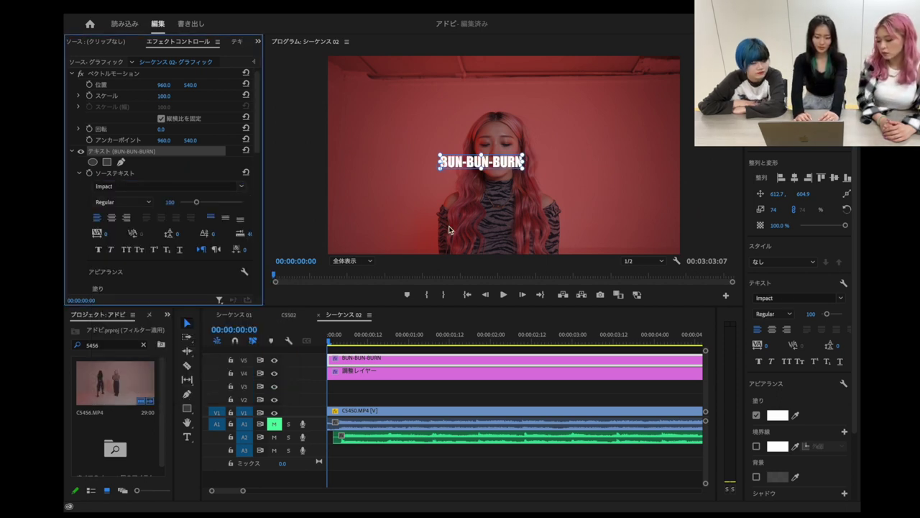
left_click_drag(512, 167, 524, 165)
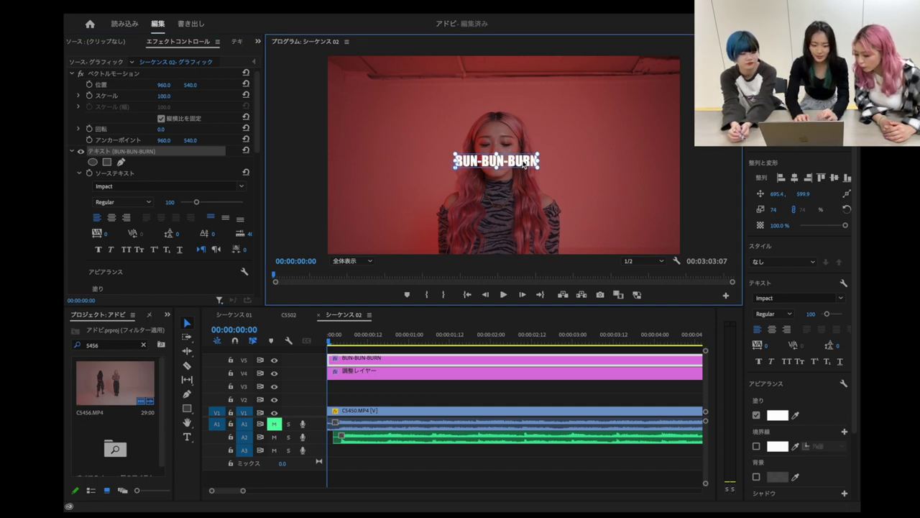
- Set the title's fill colour to orange, DD7E4D
scroll(170, 222, "down", 5)
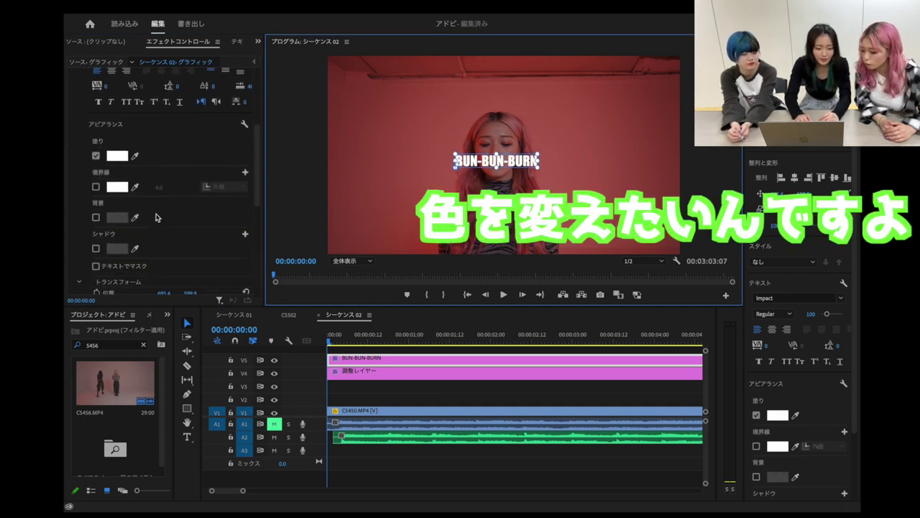
left_click(119, 157)
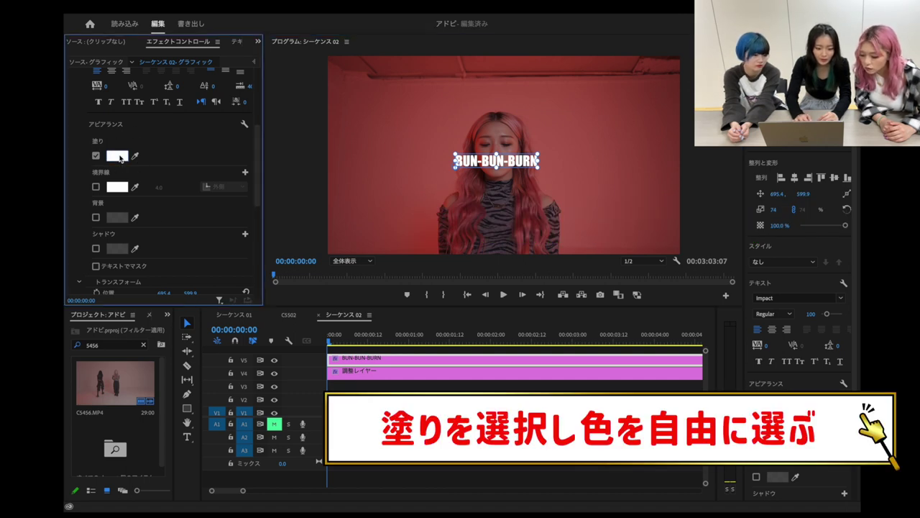
mouse_move(486, 221)
left_mouse_down()
mouse_move(480, 277)
mouse_move(484, 200)
mouse_move(484, 234)
mouse_move(485, 224)
left_mouse_up()
mouse_move(450, 317)
left_mouse_down()
mouse_move(455, 335)
mouse_move(437, 349)
mouse_move(427, 307)
mouse_move(417, 326)
mouse_move(429, 302)
mouse_move(421, 322)
mouse_move(406, 325)
mouse_move(424, 332)
left_mouse_up()
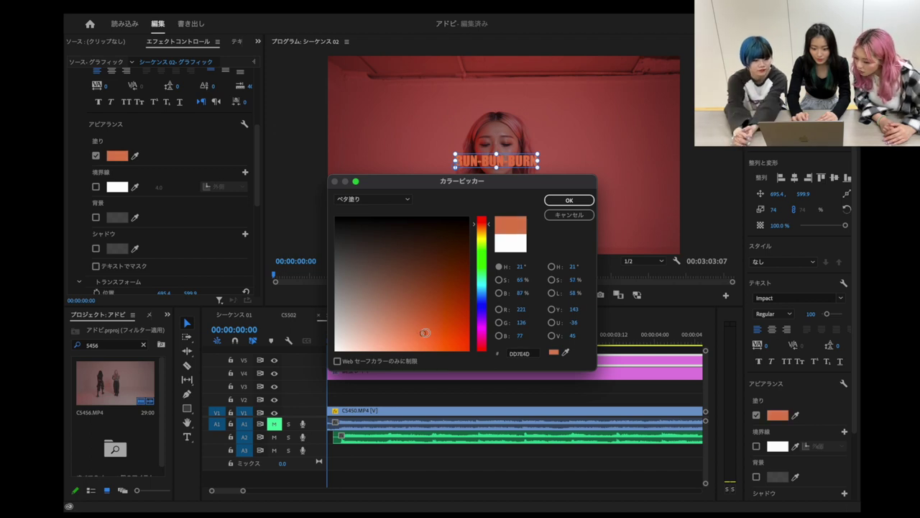
left_click(568, 201)
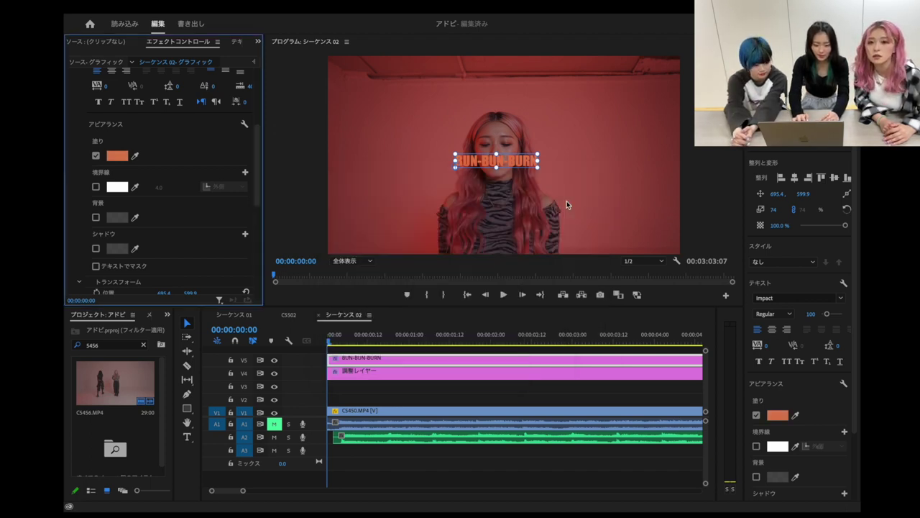
- Try a background and an outer stroke on the title, with the stroke coloured dusty pink, B87B7B
left_click(96, 188)
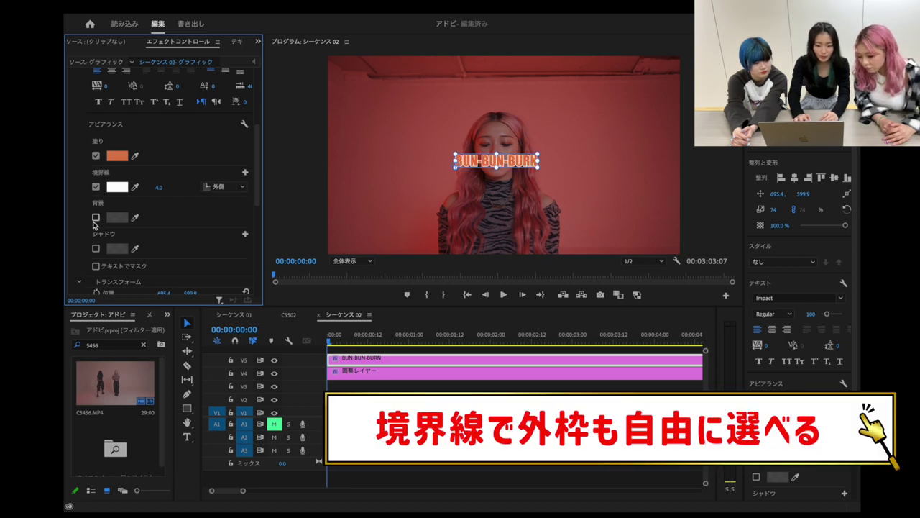
left_click(98, 216)
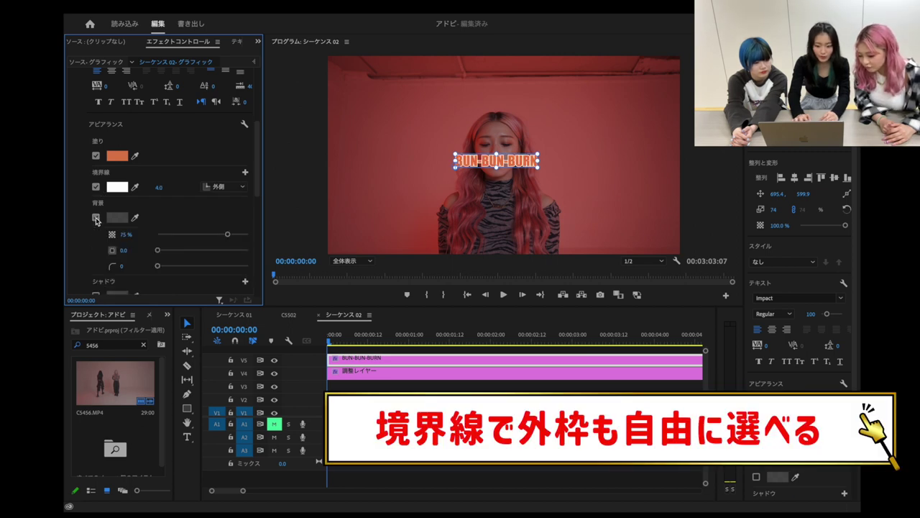
left_click(117, 187)
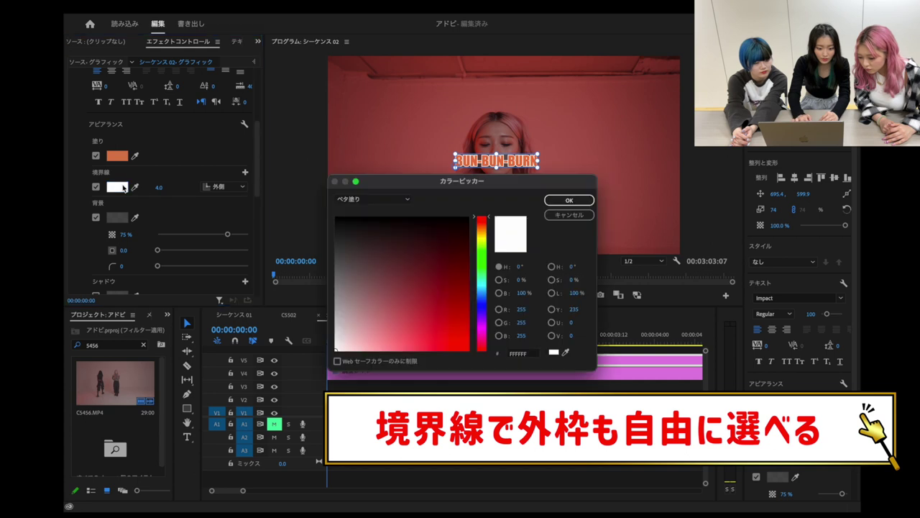
mouse_move(400, 229)
left_mouse_down()
mouse_move(374, 228)
mouse_move(365, 292)
mouse_move(384, 255)
mouse_move(358, 239)
left_mouse_up()
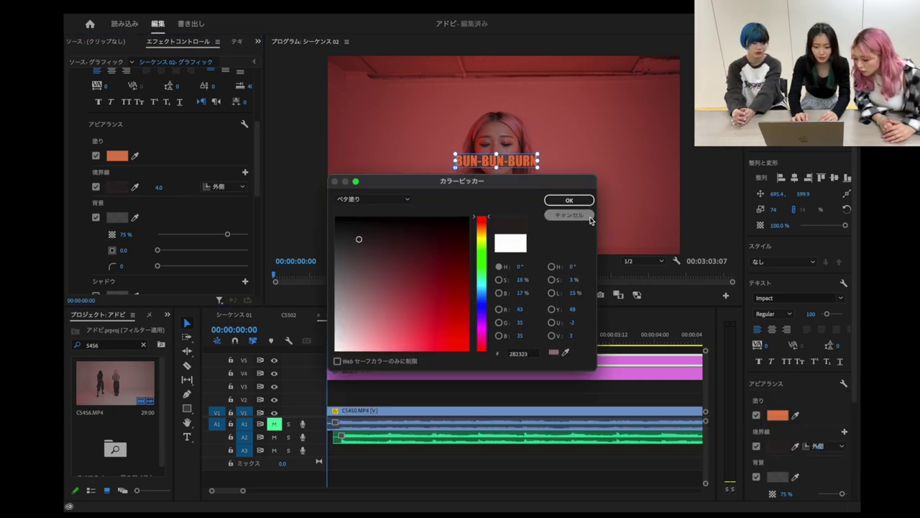
left_click(404, 223)
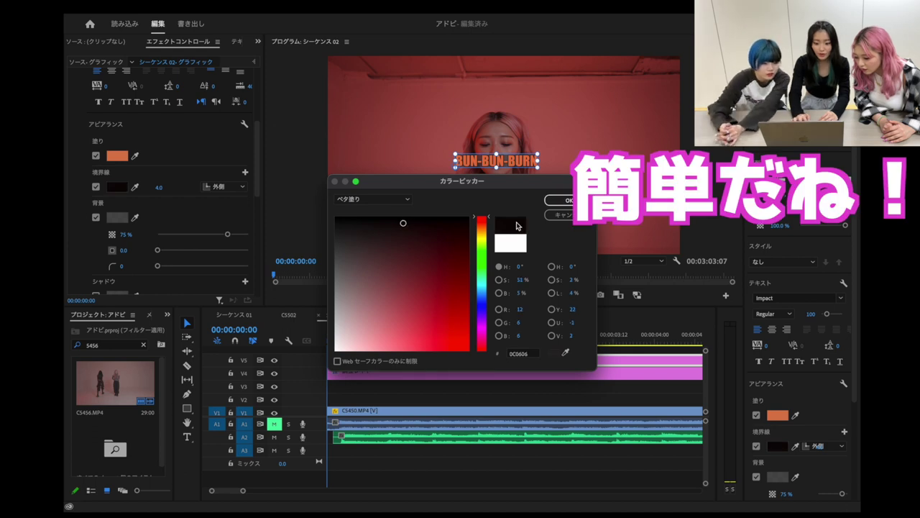
mouse_move(403, 222)
left_mouse_down()
mouse_move(429, 263)
mouse_move(444, 225)
mouse_move(483, 227)
mouse_move(483, 261)
mouse_move(483, 220)
mouse_move(483, 255)
mouse_move(454, 255)
mouse_move(388, 287)
mouse_move(378, 313)
left_mouse_up()
mouse_move(481, 223)
left_mouse_down()
mouse_move(492, 218)
mouse_move(485, 206)
left_mouse_up()
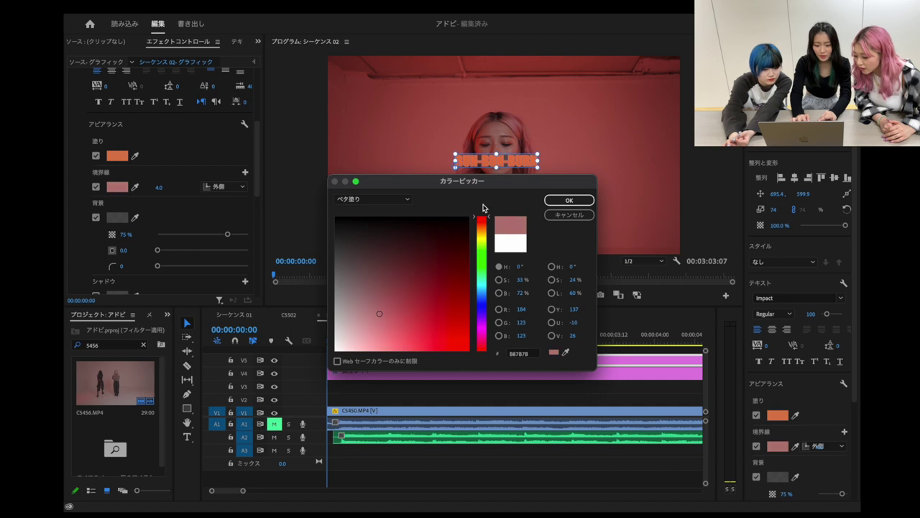
left_click(389, 204)
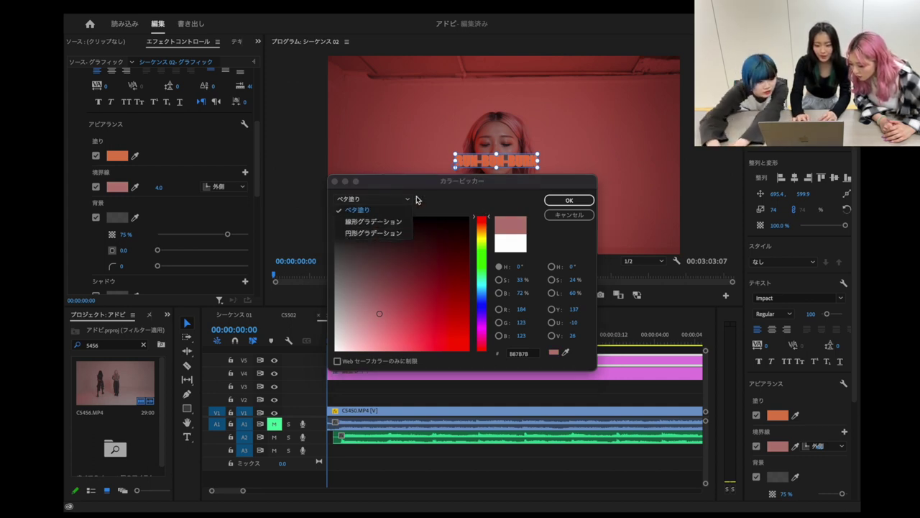
left_click(416, 199)
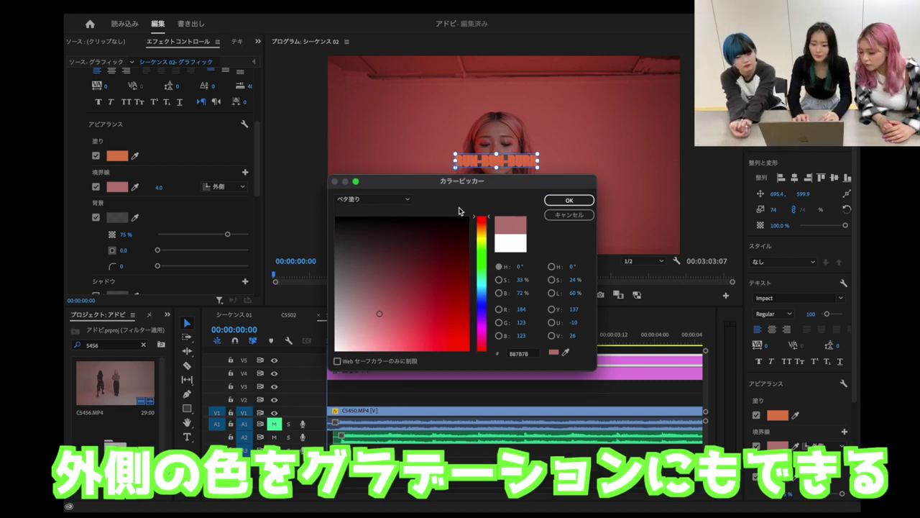
left_click(574, 202)
- Add a second stroke to the title and switch both strokes off
left_click(245, 173)
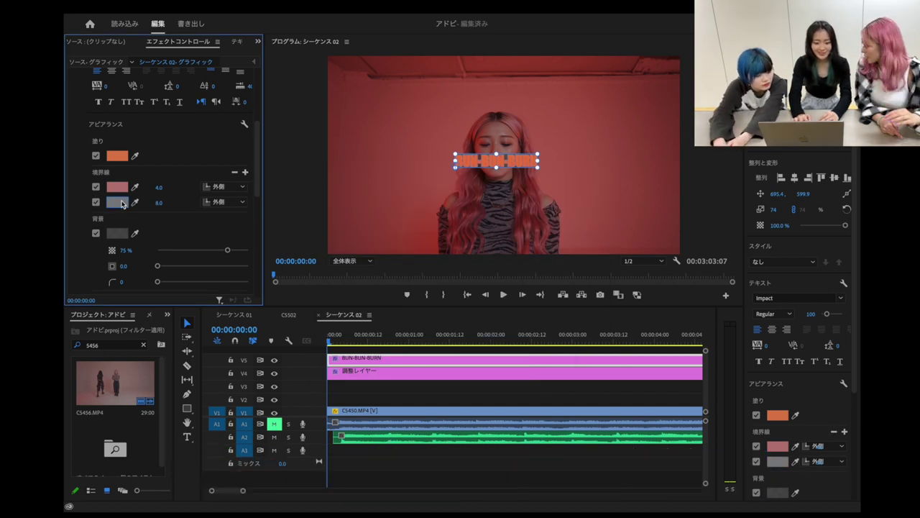
left_click(95, 188)
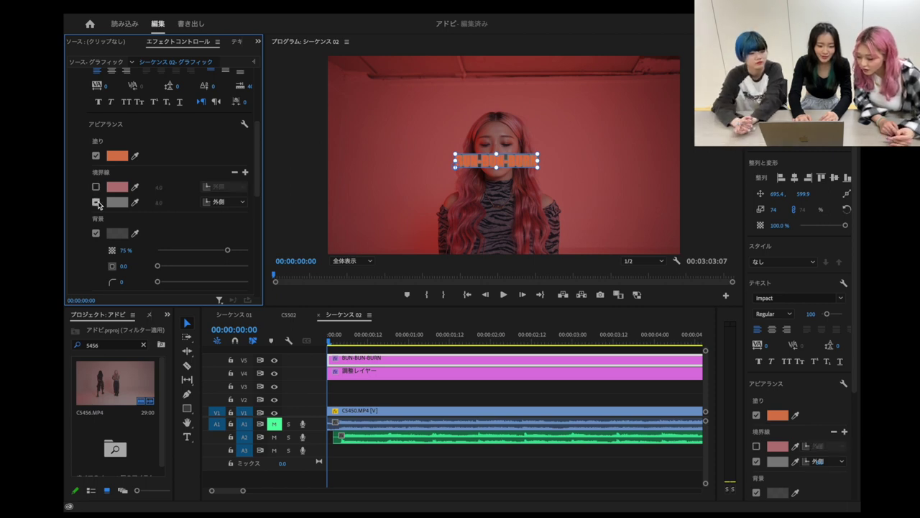
left_click(95, 202)
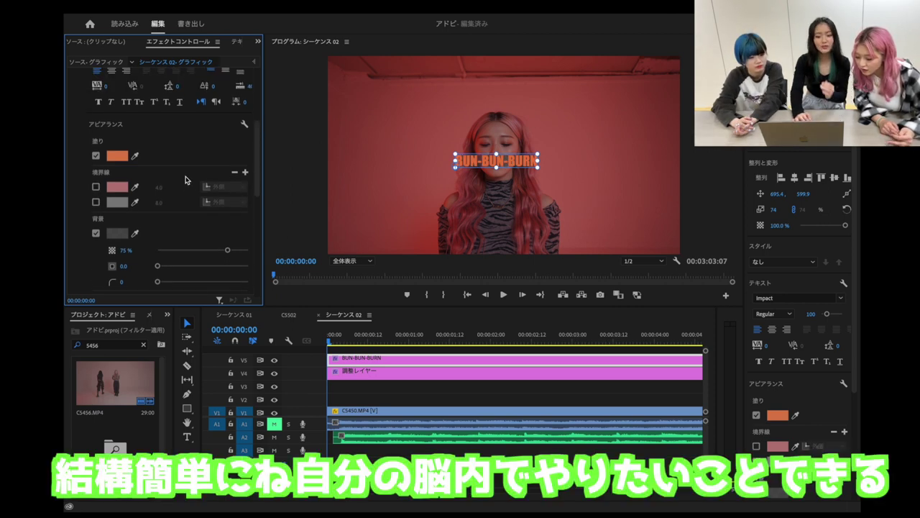
- Enlarge the title to a scale of 266 and apply the faux italic and faux bold styles to it
scroll(185, 179, "down", 3)
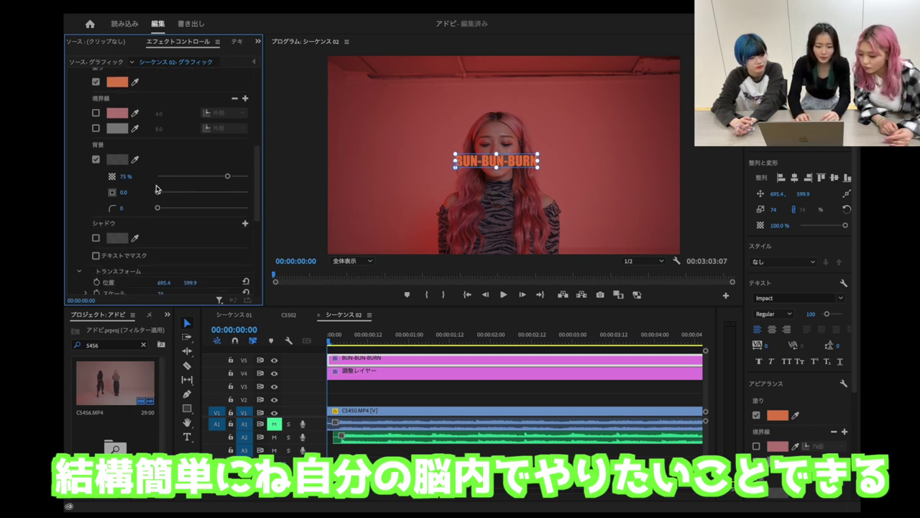
scroll(156, 189, "up", 5)
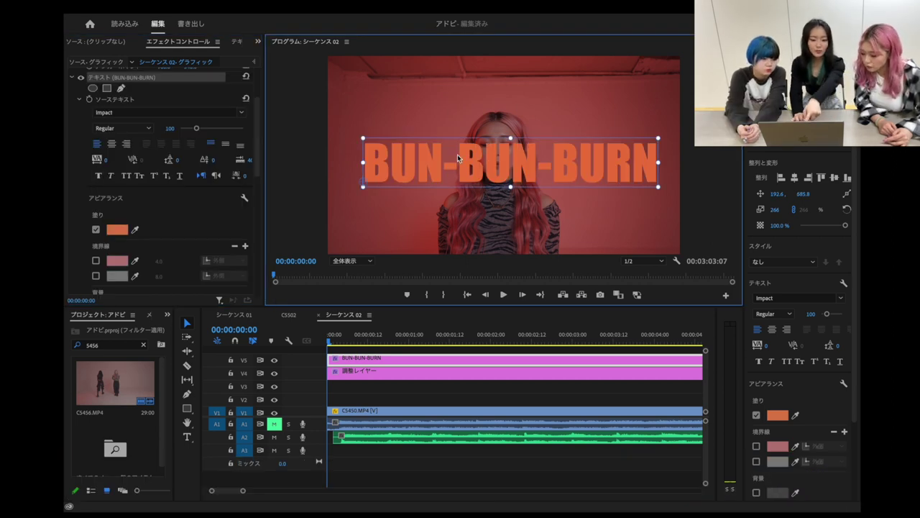
left_click(112, 176)
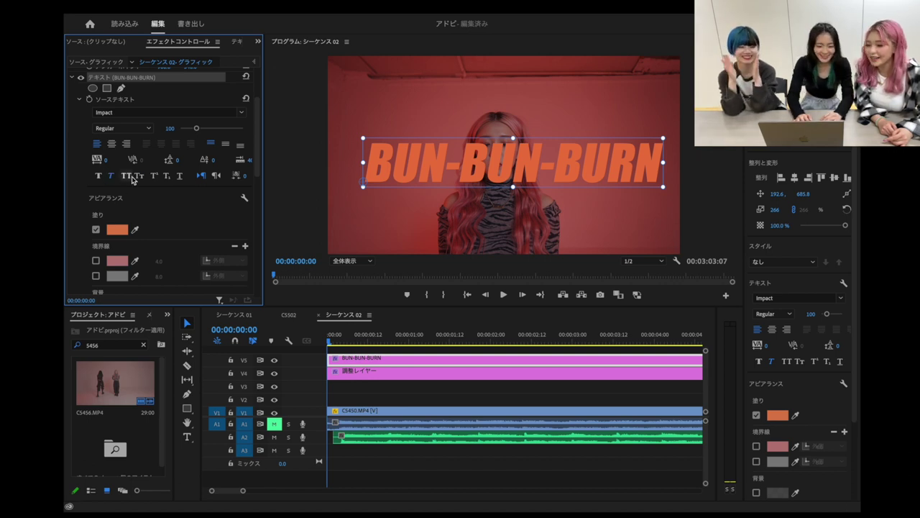
- Give the title a near-black shadow (070707) with 78% opacity, 133° angle, distance 8.1 and blur 43
scroll(95, 188, "down", 5)
left_click(97, 213)
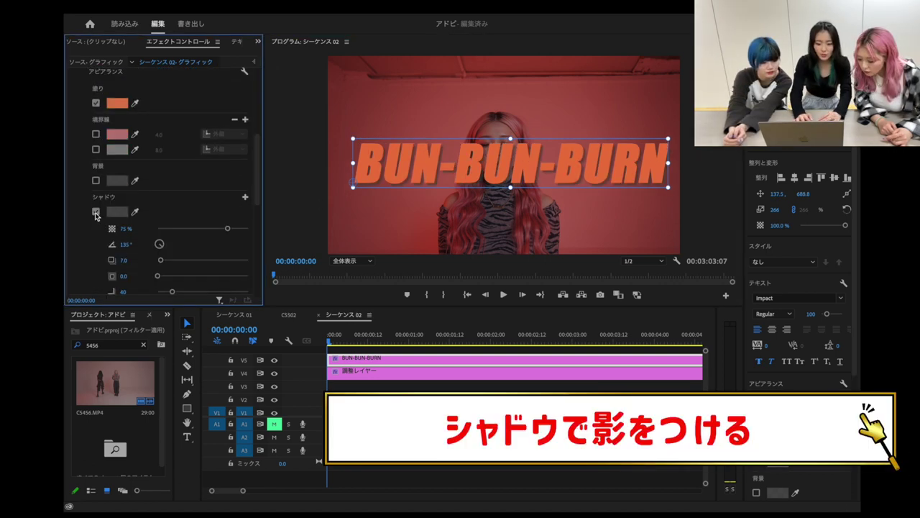
scroll(164, 228, "down", 2)
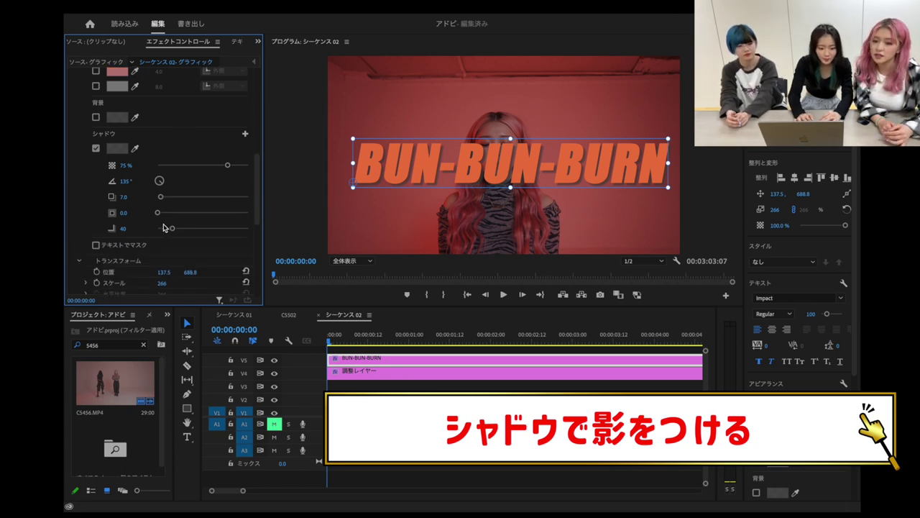
scroll(164, 228, "down", 1)
left_click_drag(227, 154, 229, 154)
left_click(117, 138)
left_click(338, 220)
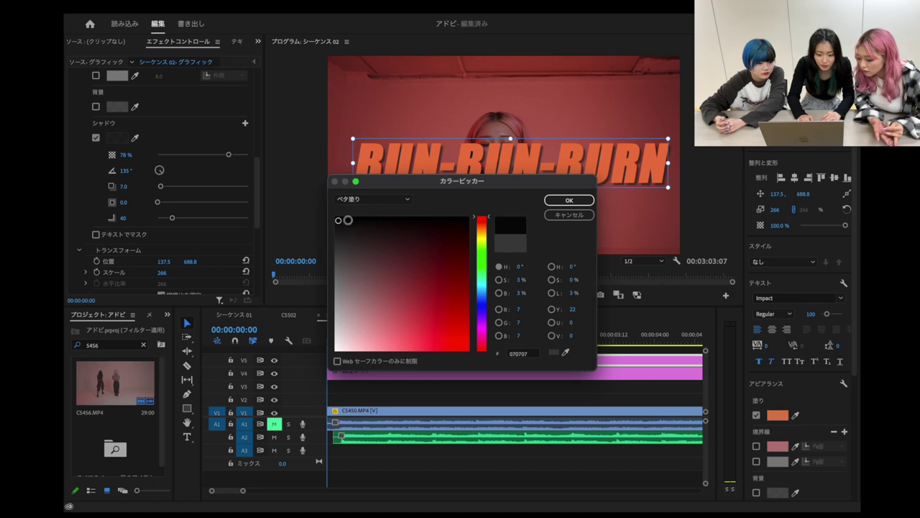
left_click(569, 200)
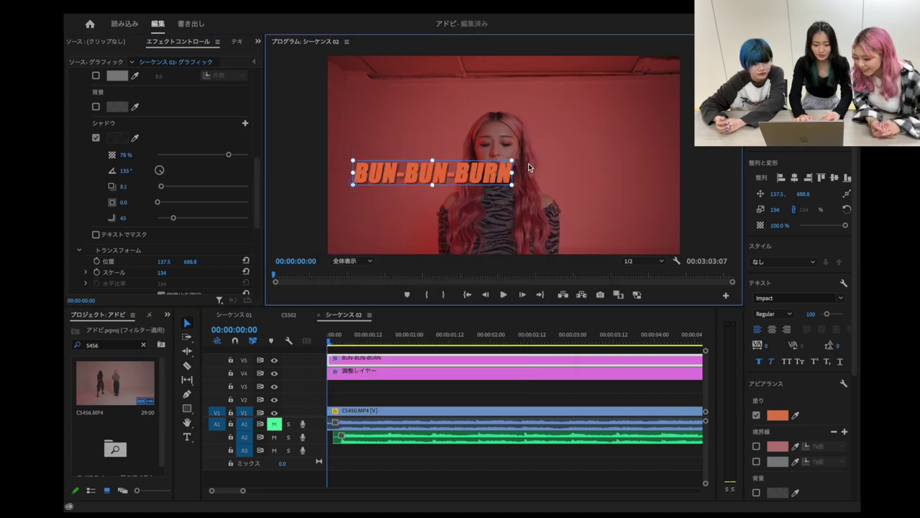
- Reduce the title to a scale of 85, centre it over the woman's mouth at about 643, 620, and deselect it
left_click_drag(524, 176, 565, 166)
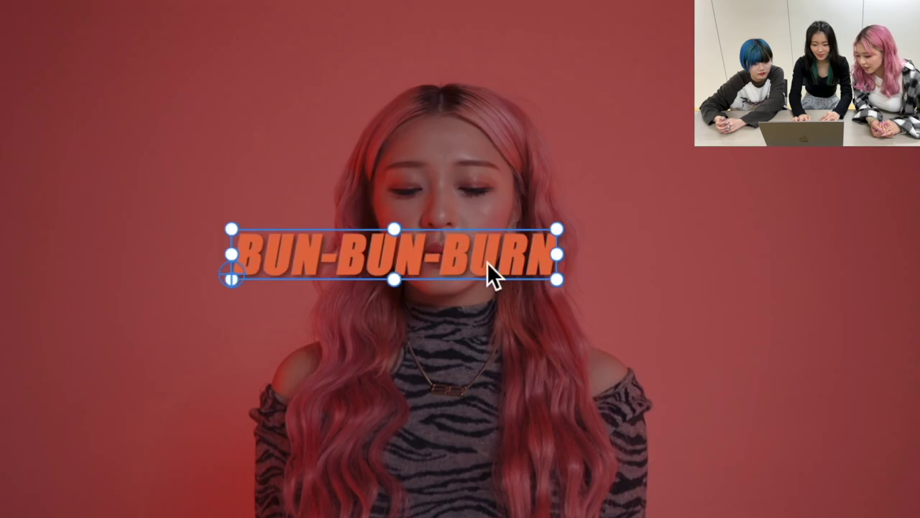
left_click_drag(487, 263, 526, 229)
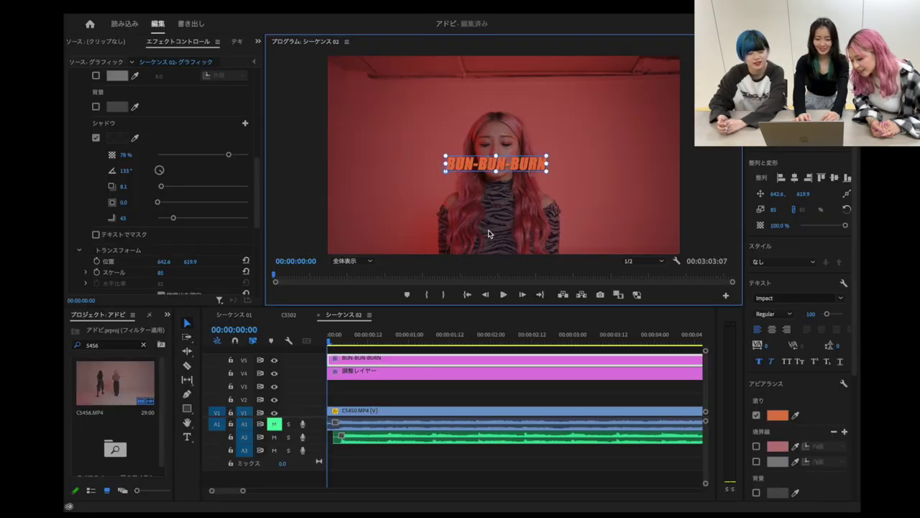
left_click(507, 207)
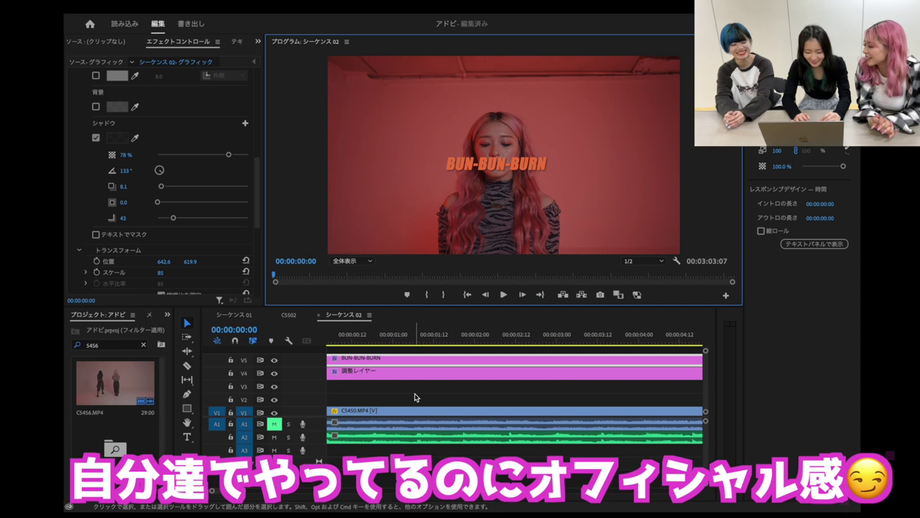
- Add the lyric text 今更 over the upper part of the dance frame at 00:00:24:18
scroll(415, 398, "right", 10)
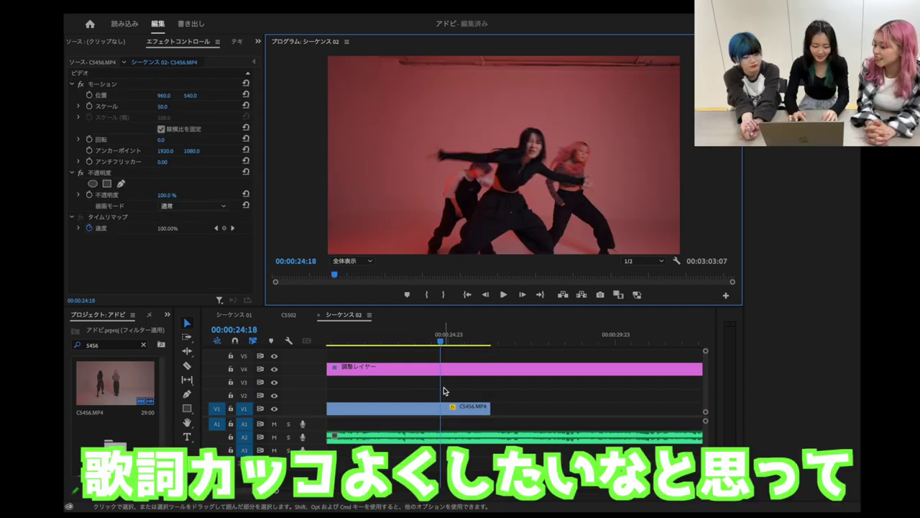
left_click(187, 436)
left_click(372, 116)
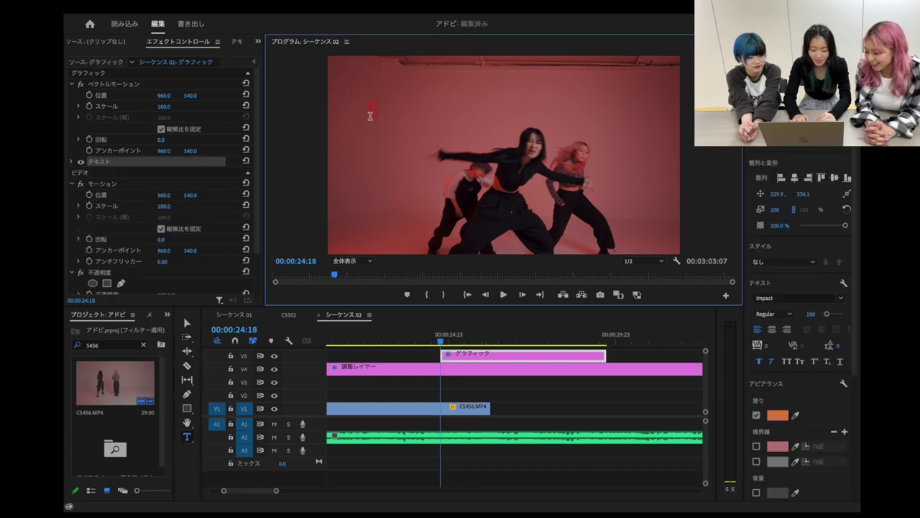
type("いm")
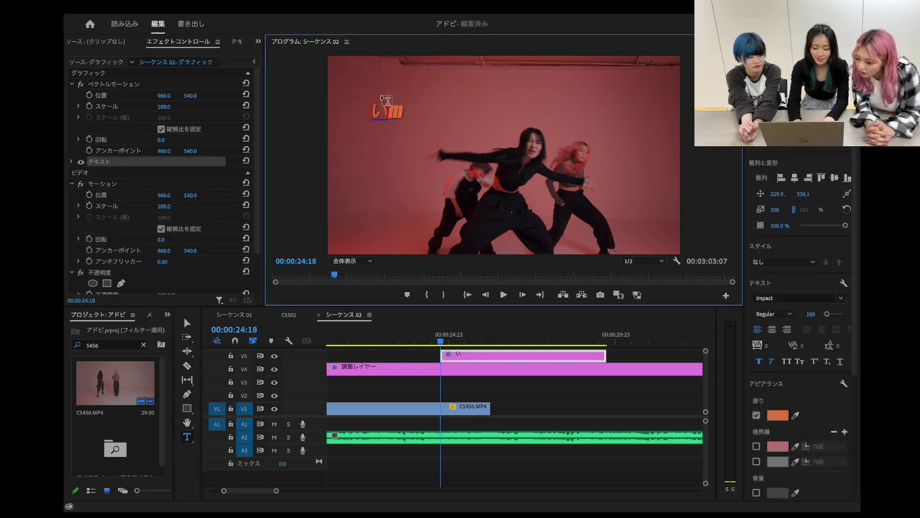
type("ら")
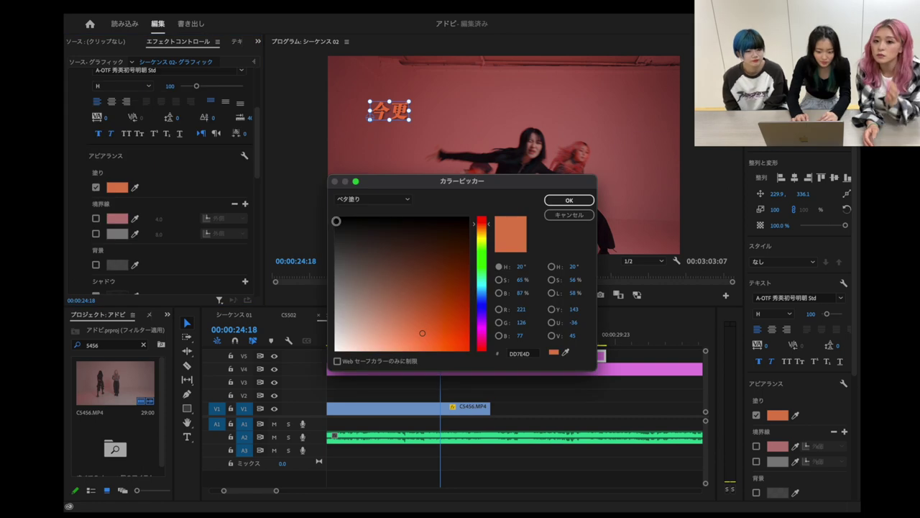
- Set the 今更 text's fill colour to black and deselect the text
left_click(336, 220)
left_click(569, 200)
left_click(419, 185)
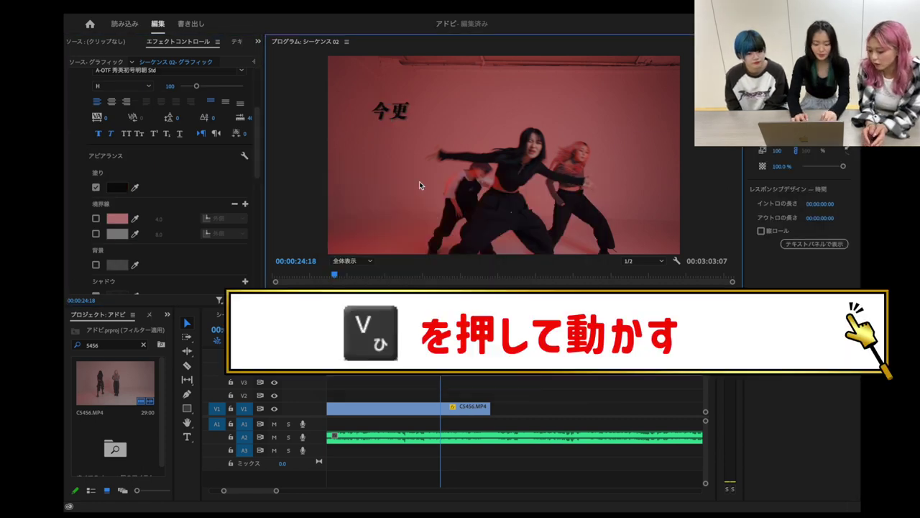
- Enlarge the 今更 text to a scale of 317, tilt it to -7.1° and place it at about 115, 430
left_click(403, 112)
left_click_drag(410, 128, 458, 95)
left_click_drag(410, 111, 469, 128)
left_click(452, 355)
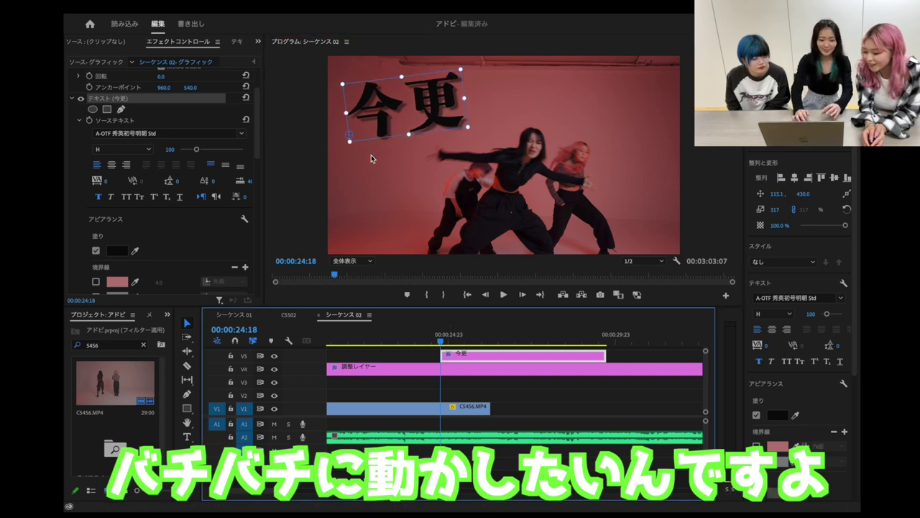
- Turn on keyframing for the 今更 text's transform position at 00:00:24:18
scroll(124, 172, "down", 6)
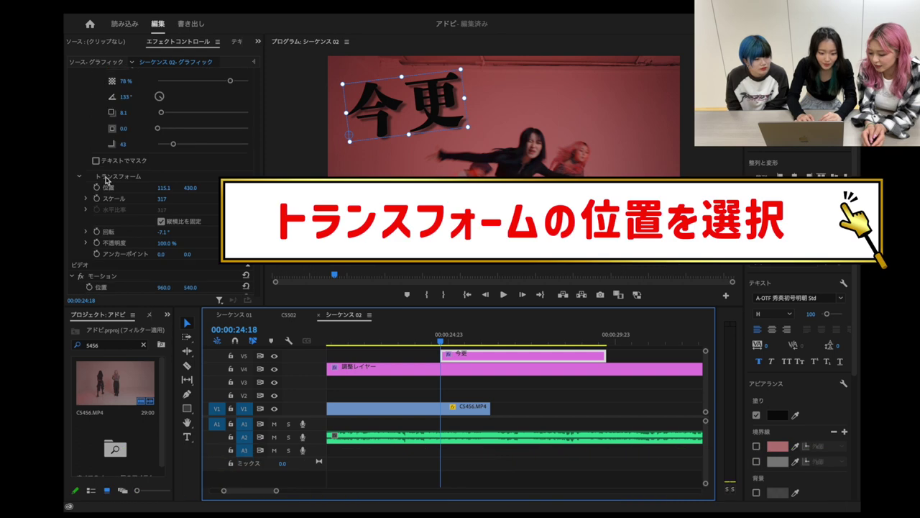
scroll(81, 133, "up", 1)
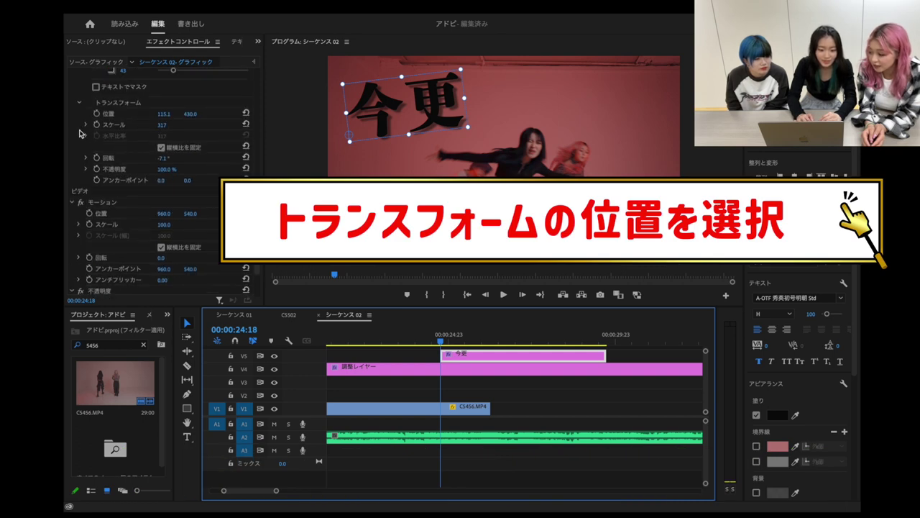
left_click(97, 114)
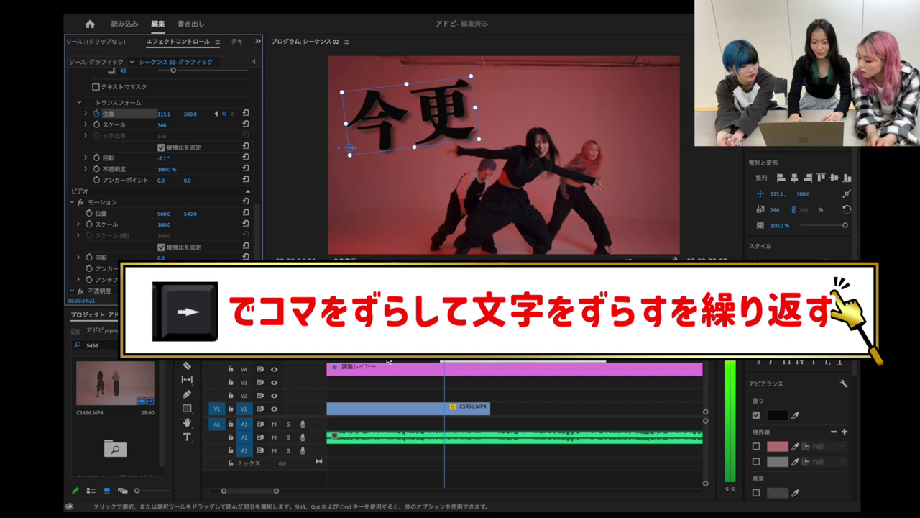
- Advance frame by frame to 00:00:25:14, shifting the 今更 text slightly each time to build jittery position keyframes, ending at about 62, 456
key("Right")
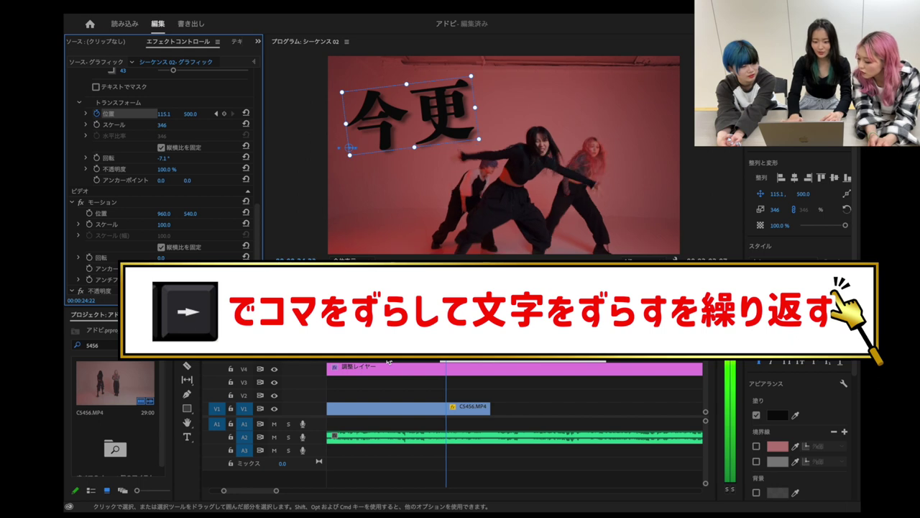
mouse_move(418, 112)
left_mouse_down()
mouse_move(426, 112)
mouse_move(415, 111)
mouse_move(411, 99)
mouse_move(423, 107)
mouse_move(407, 106)
left_mouse_up()
key("Right")
key("Right")
key("Right")
key("Right")
key("Right")
key("Right")
key("Right")
key("Right")
key("Right")
key("Right")
key("Right")
key("Right")
key("Right")
key("Right")
key("Right")
key("Right")
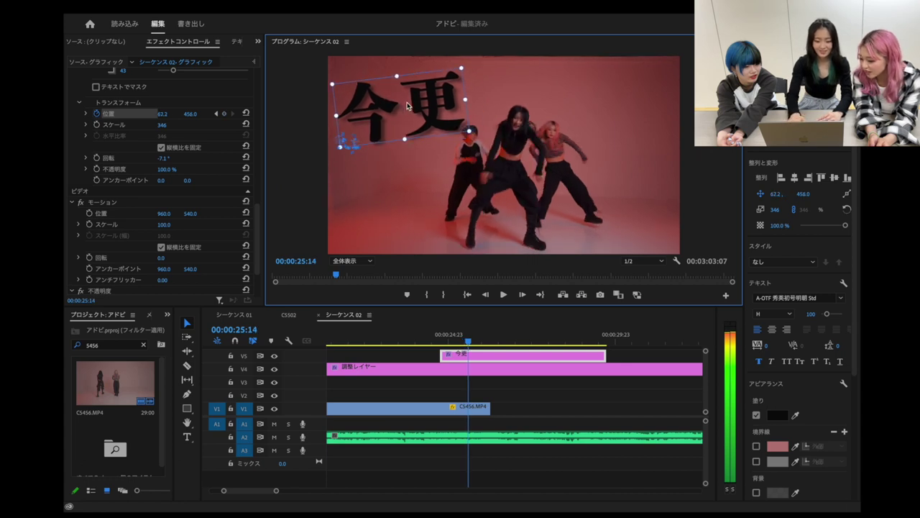
- Play back the 今更 section from just before the text starts to check its shaking motion
left_click_drag(470, 341, 433, 342)
left_click(505, 294)
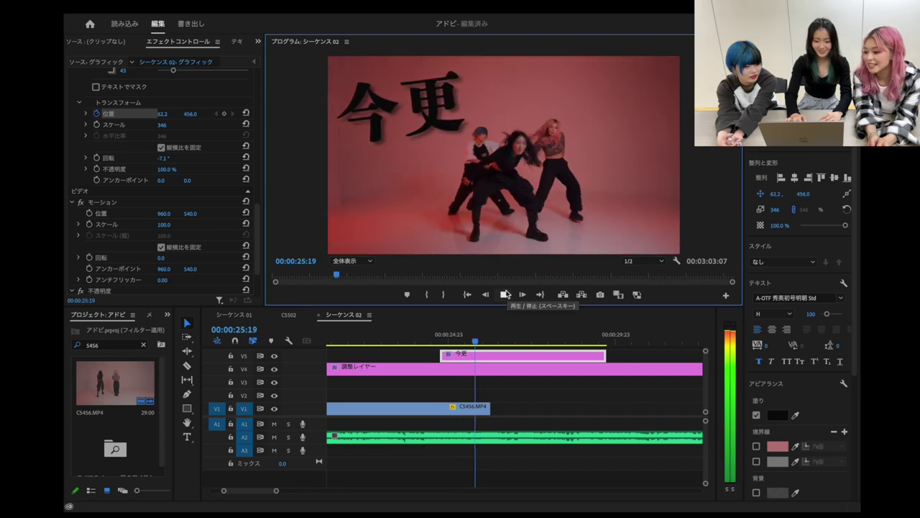
left_click(505, 294)
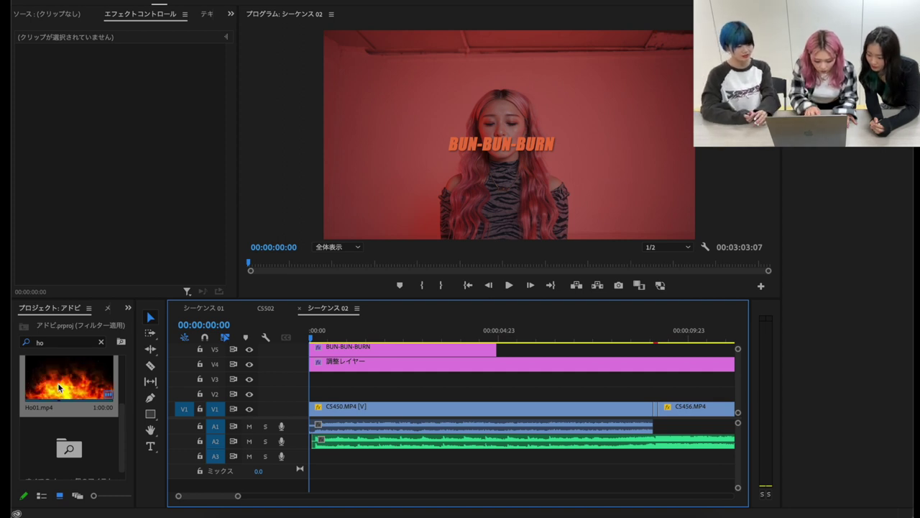
- Place the fire clip Ho01.mp4 on track V2 at the start of the sequence, above CS450.MP4
left_click(59, 387)
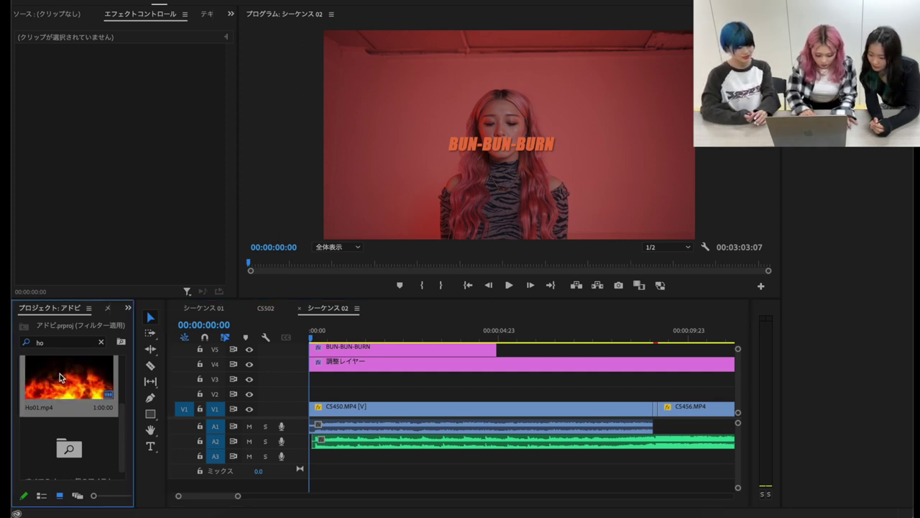
left_click_drag(93, 356, 314, 394)
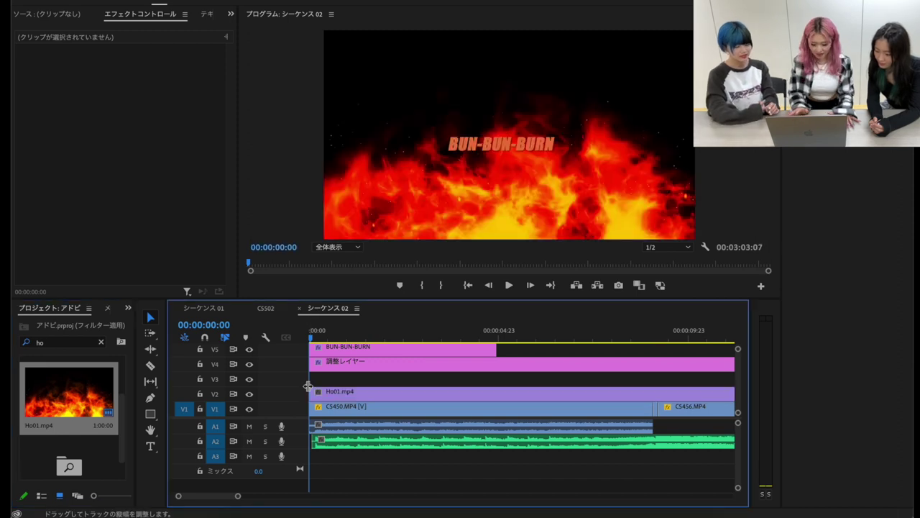
mouse_move(312, 339)
left_mouse_down()
mouse_move(328, 332)
mouse_move(312, 339)
left_mouse_up()
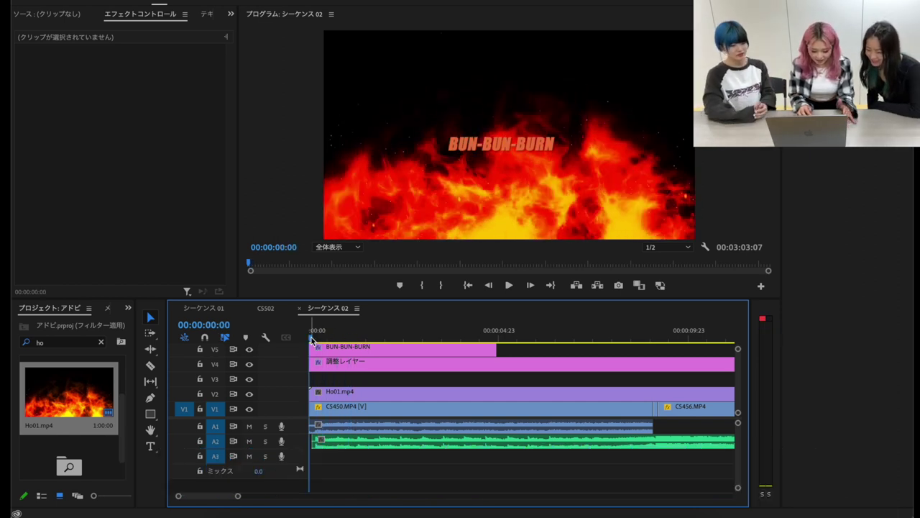
- Change the blend mode of the Ho01.mp4 fire clip to Screen (スクリーン)
left_click(352, 392)
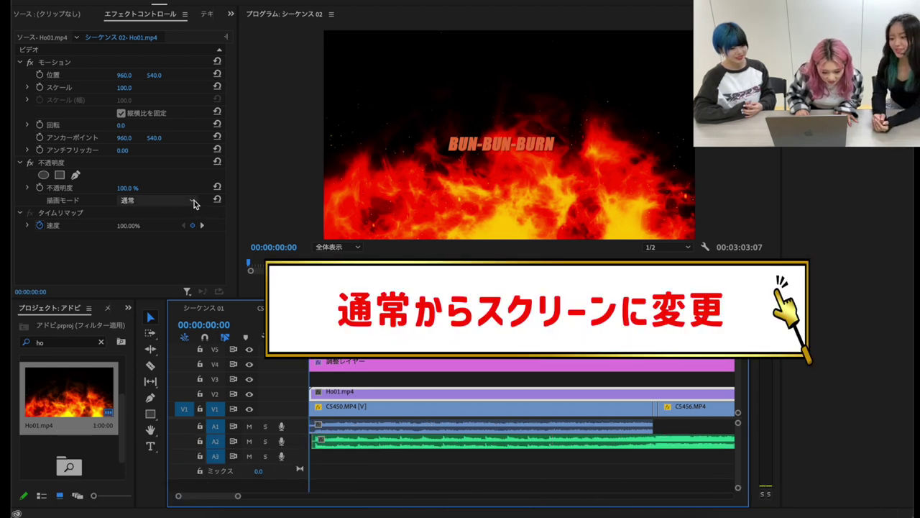
left_click(192, 204)
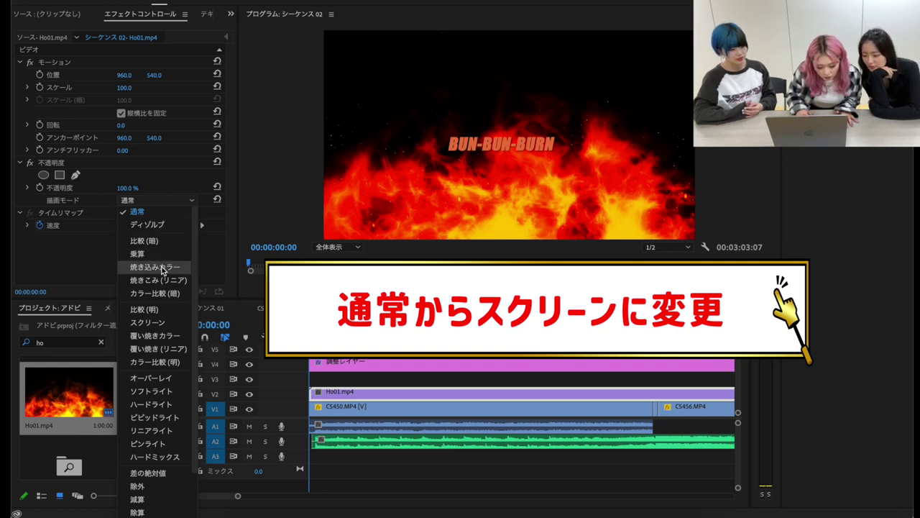
left_click(164, 324)
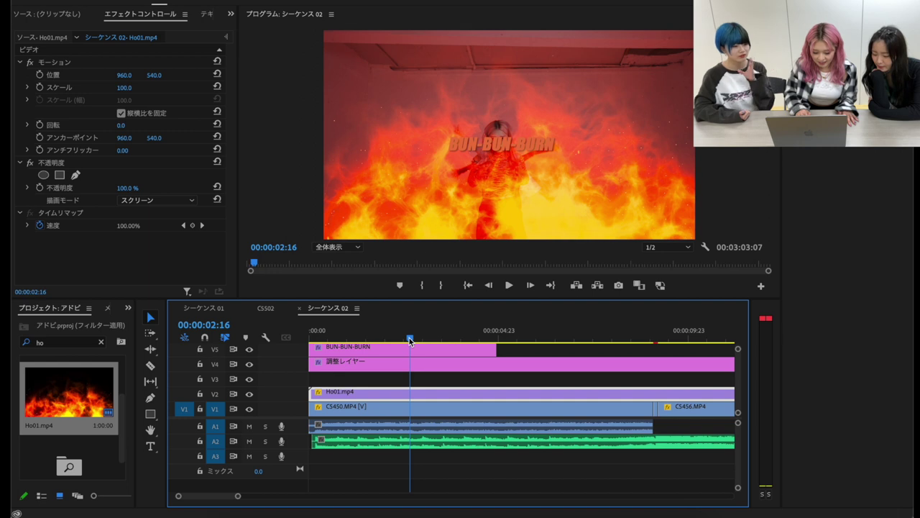
- Return to the start of the sequence and lower the fire clip's opacity to 24.2%
left_click_drag(413, 342, 253, 351)
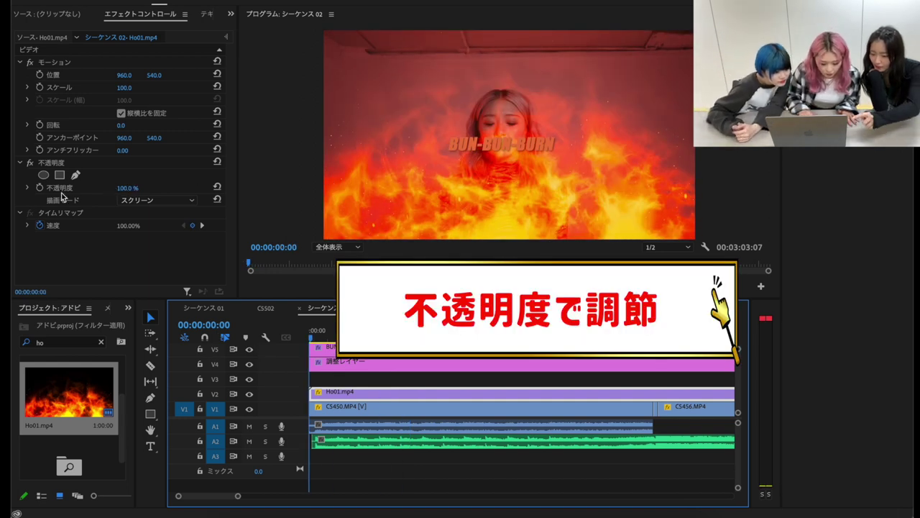
left_click(28, 189)
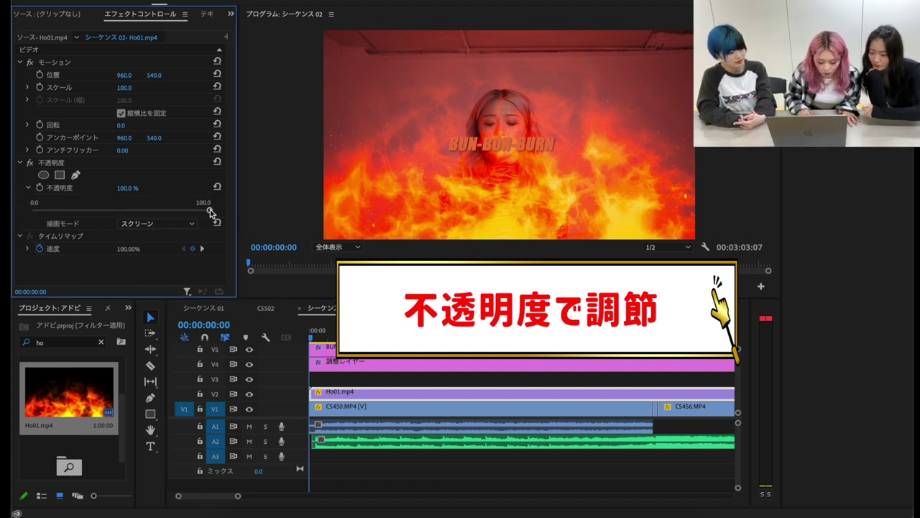
left_click_drag(208, 212, 93, 205)
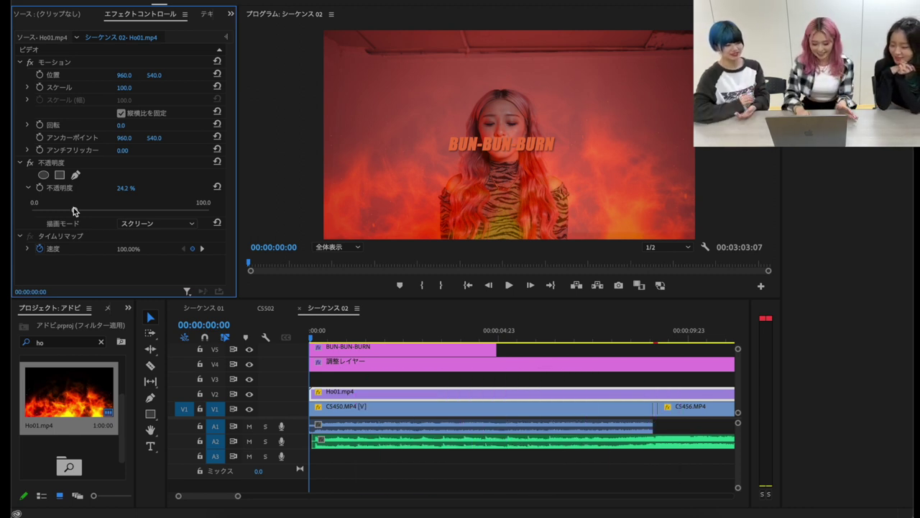
- Play the sequence from the start to about 00:00:10:13 to review the fire overlay on the dance clips
left_click(509, 285)
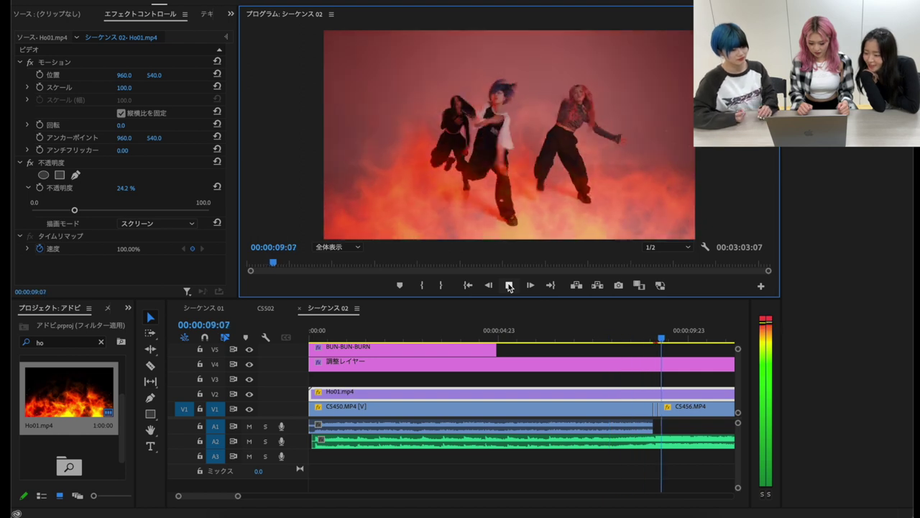
left_click(509, 285)
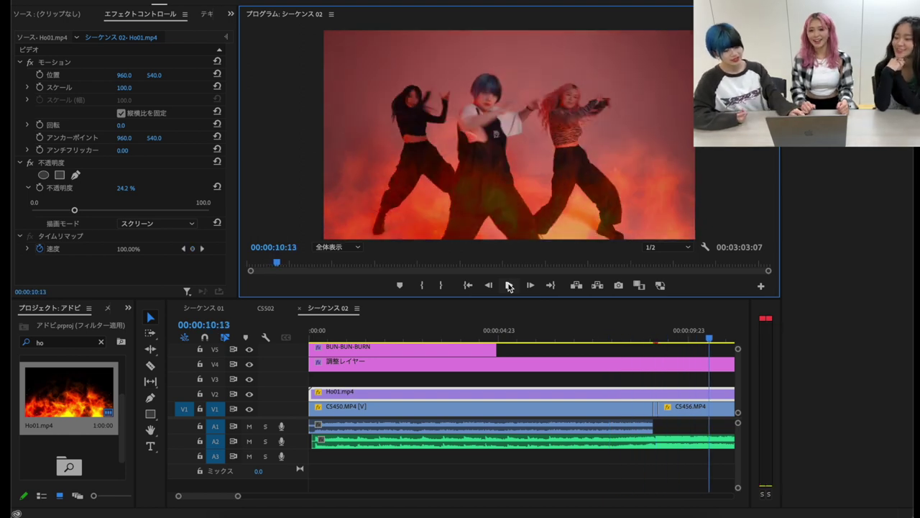
key("minus")
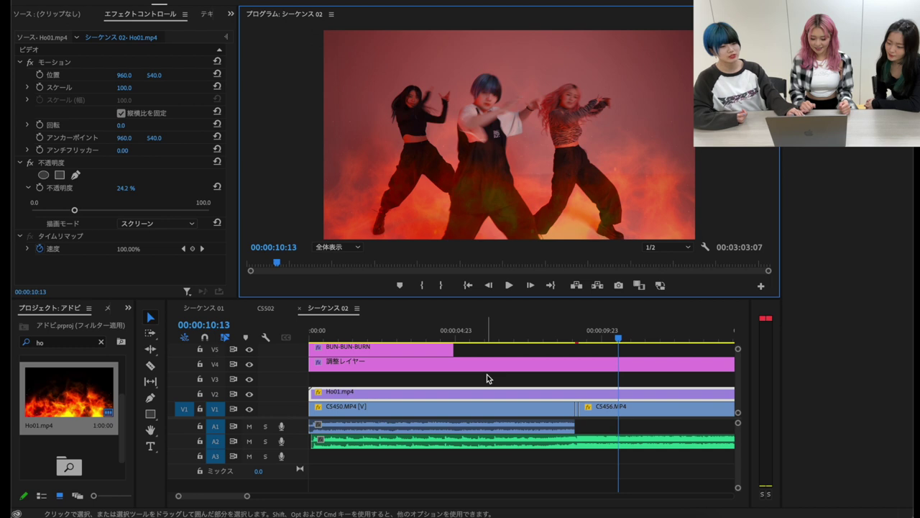